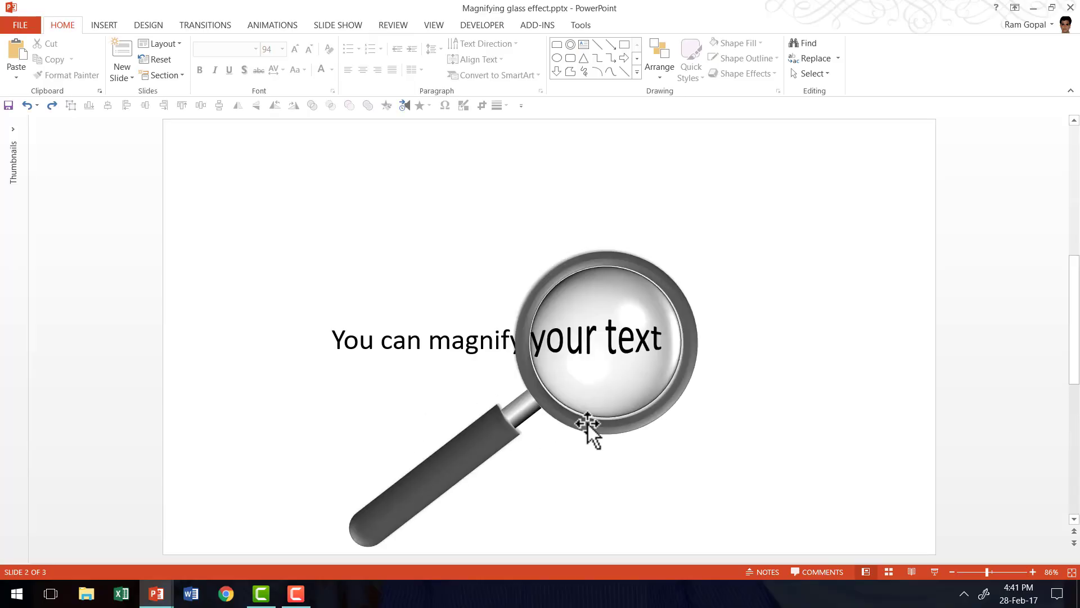
Draw a blue circle on slide 3 with the Oval shape and move it up-left.
scroll(739, 436, down, 1)
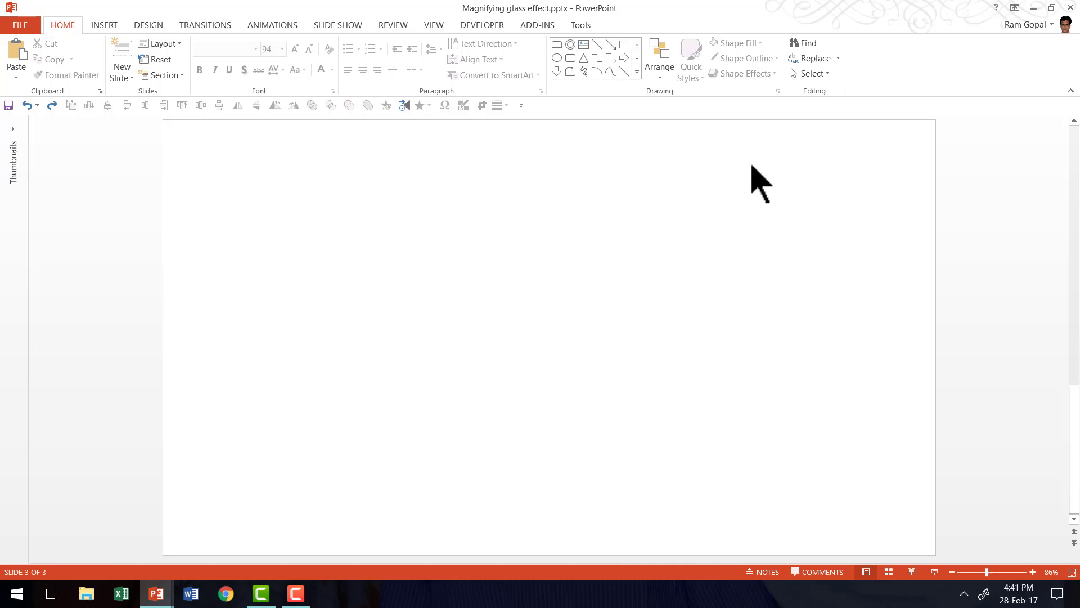
click(637, 73)
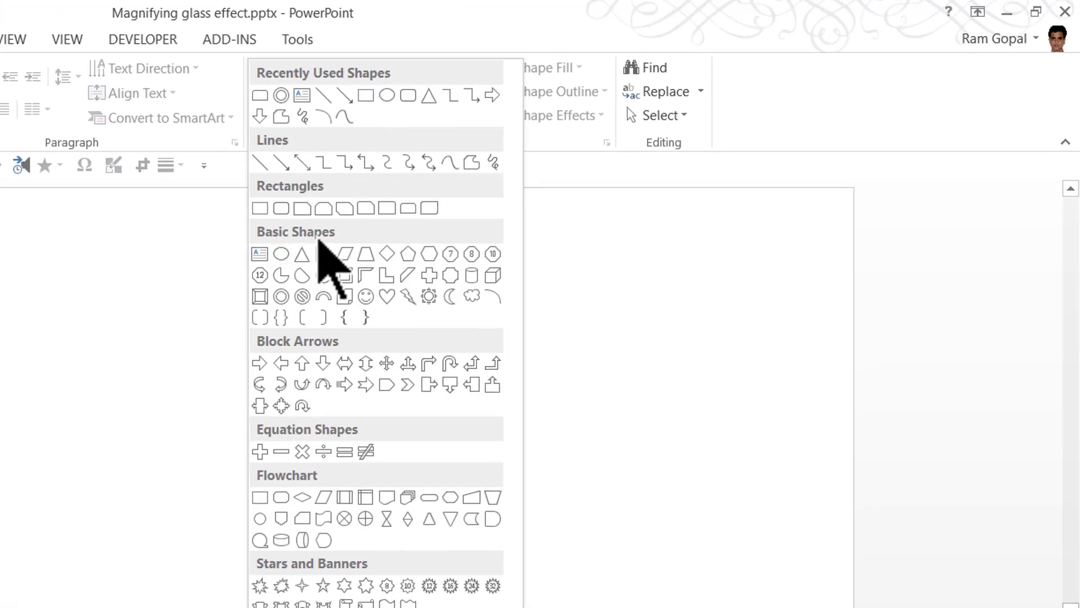
click(282, 255)
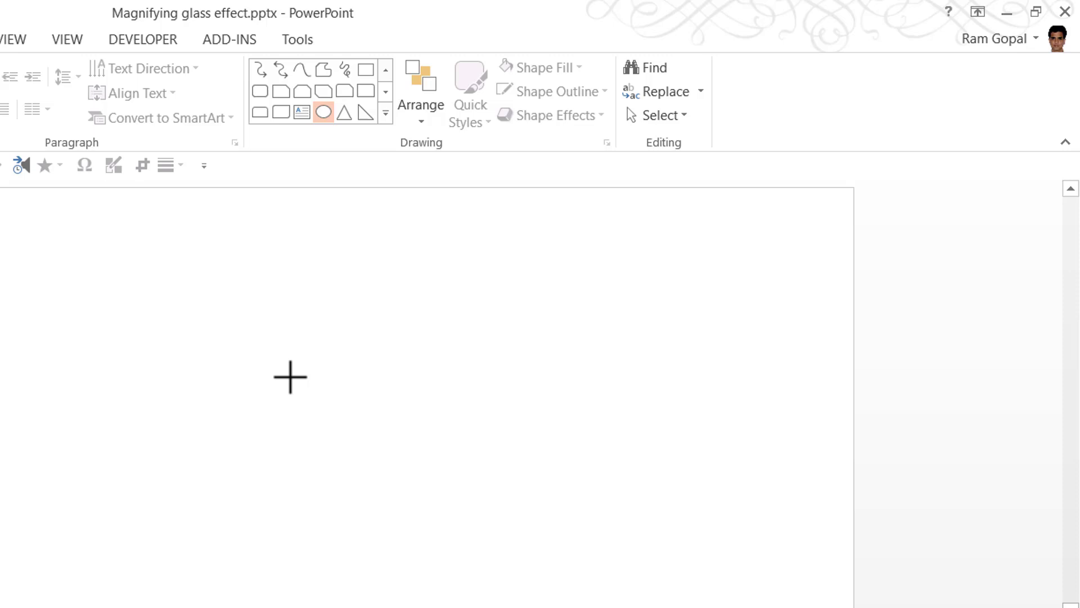
drag(224, 409, 318, 535)
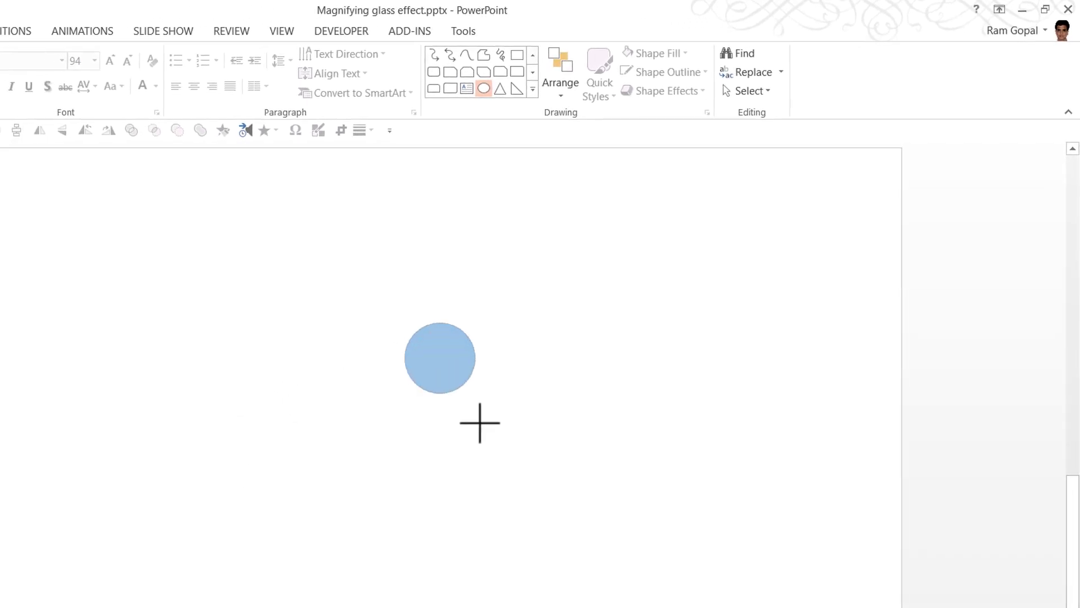
drag(480, 423, 566, 531)
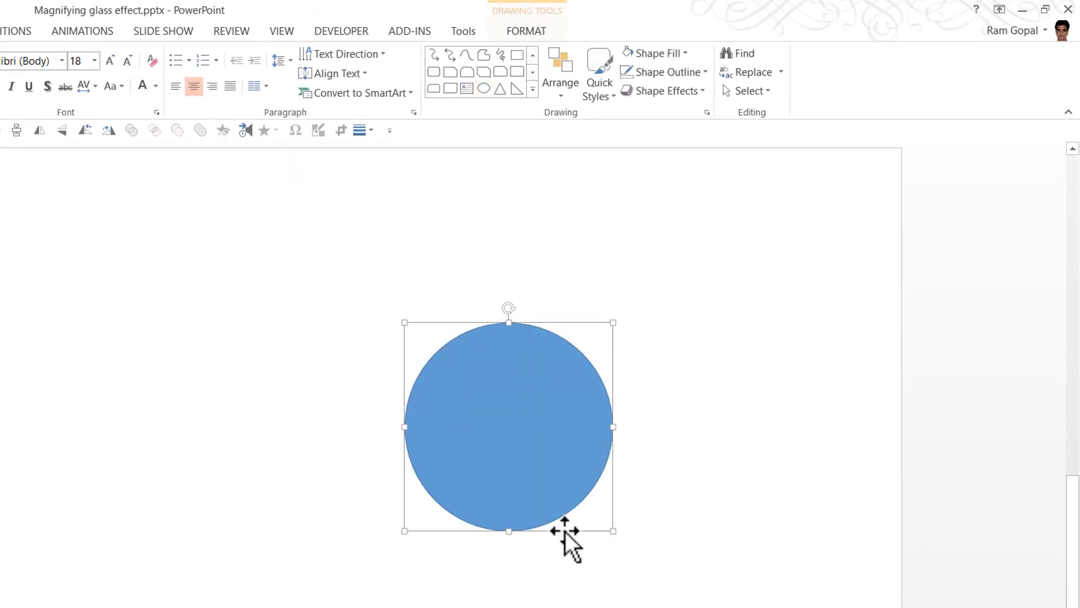
drag(494, 378, 452, 323)
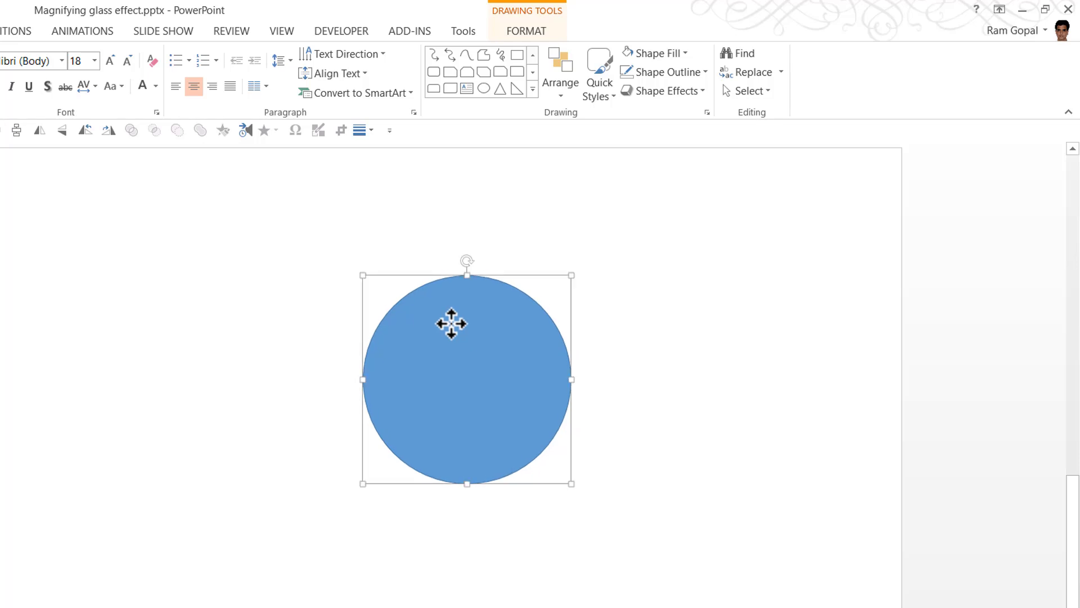
Set the circle's height and width to exactly 3 inches.
click(523, 34)
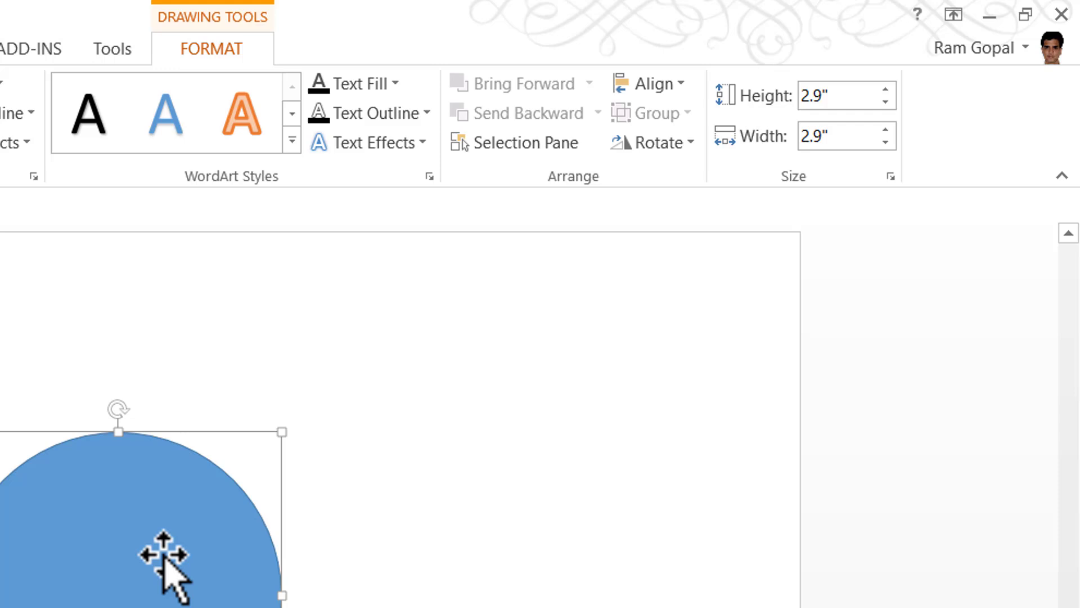
click(837, 95)
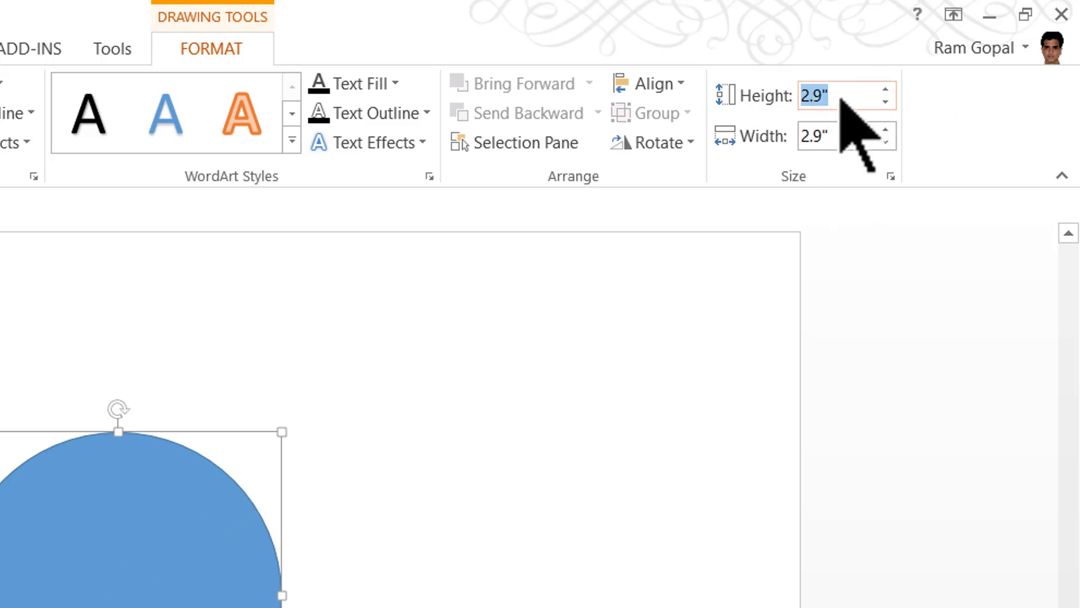
click(849, 137)
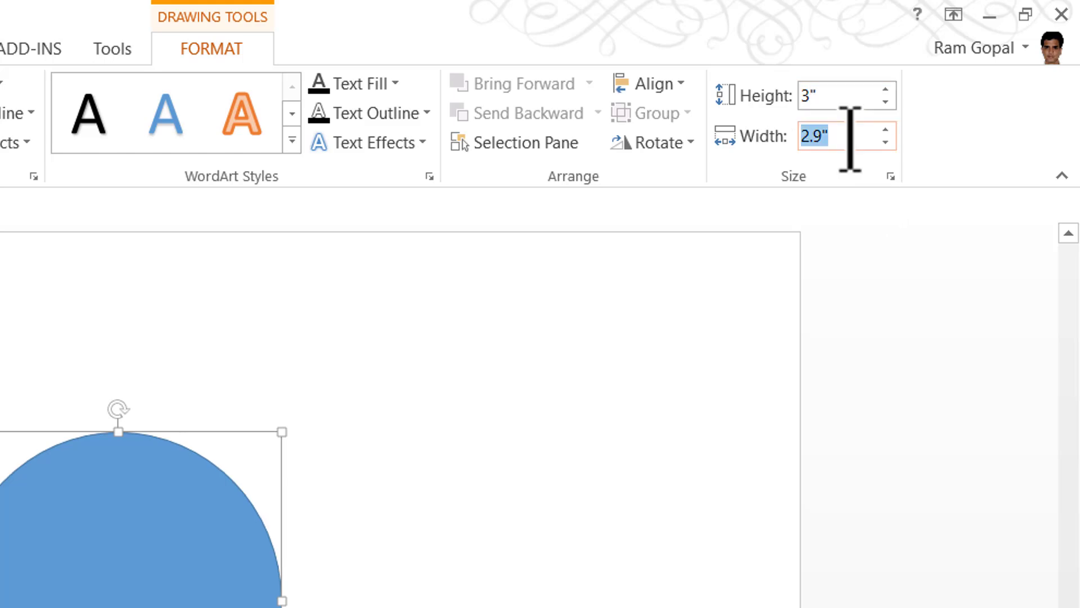
text(3)
key(Return)
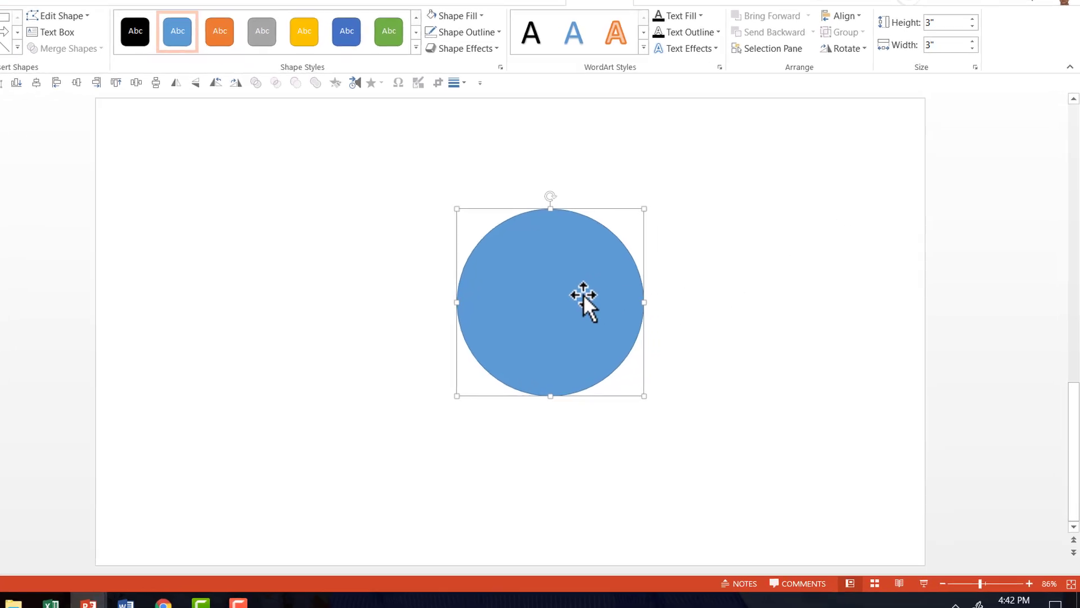
Apply the Circle bevel to the circle's top and bottom in 3-D Format.
right_click(617, 301)
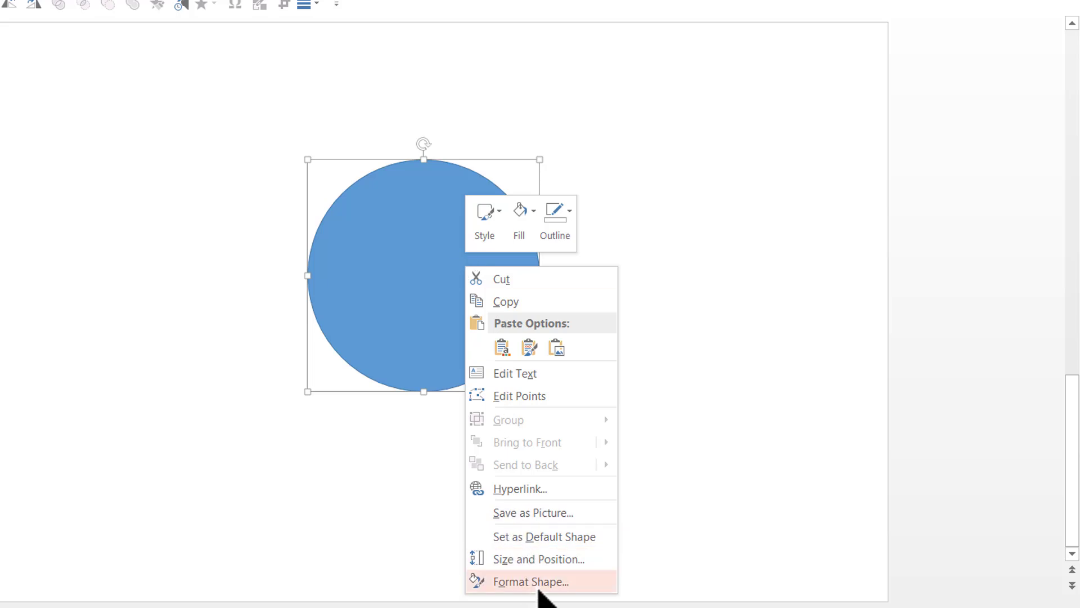
click(506, 582)
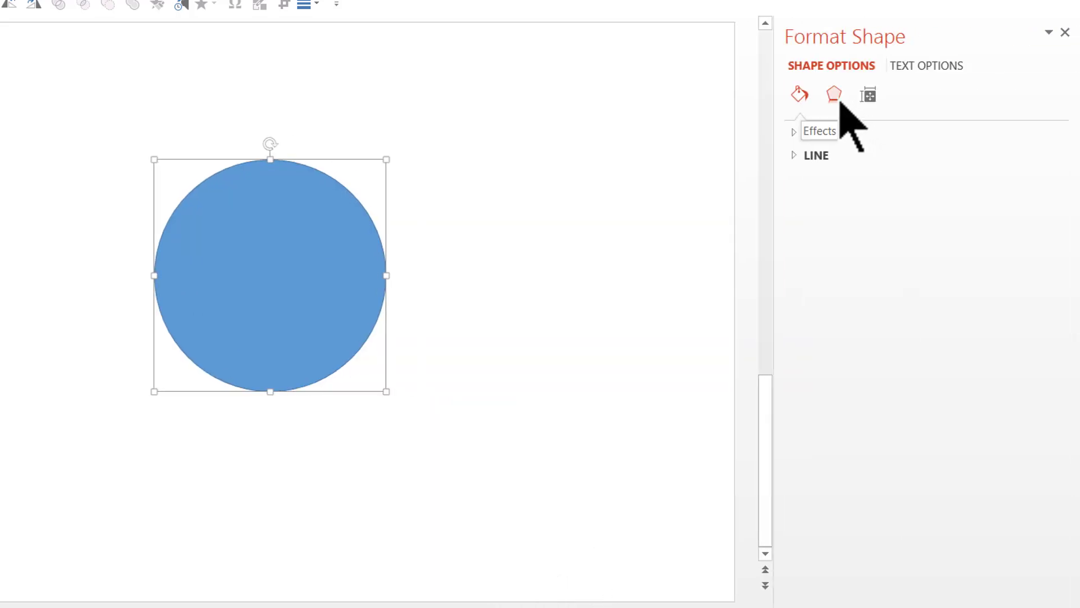
click(839, 100)
click(845, 225)
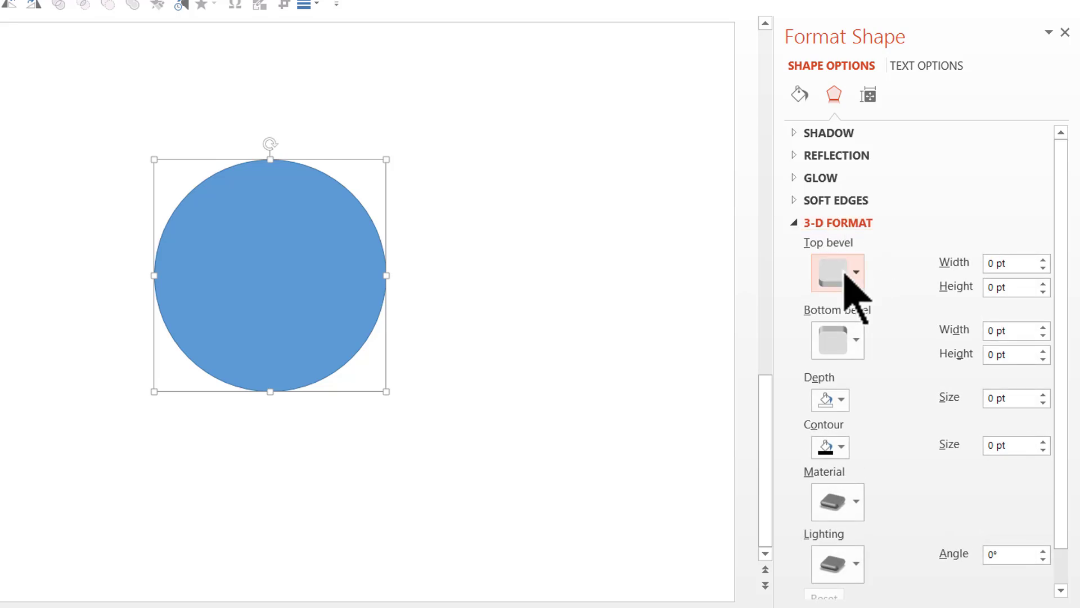
click(844, 279)
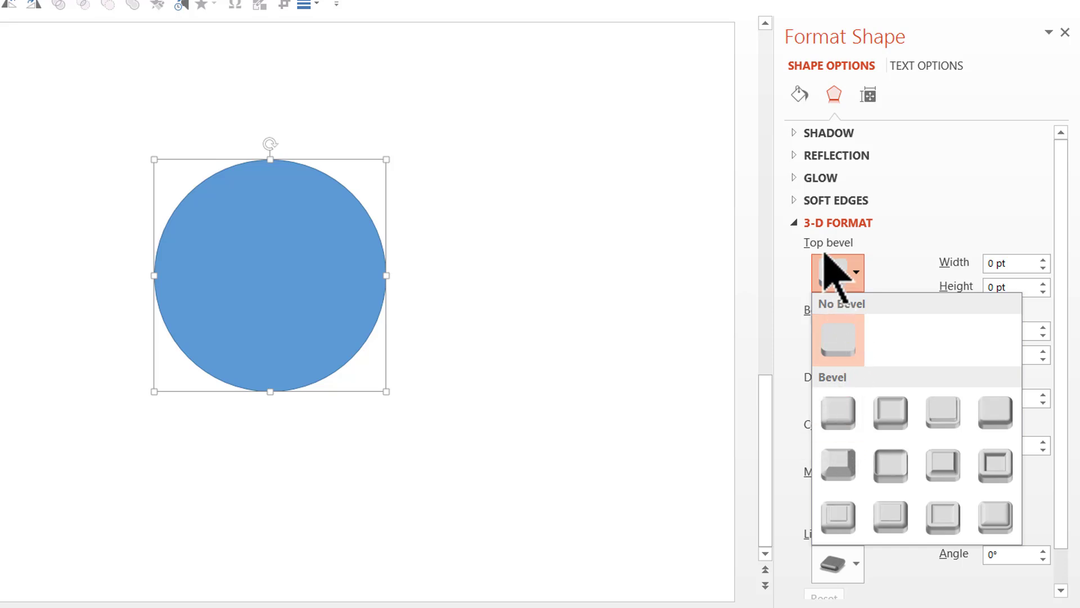
click(840, 413)
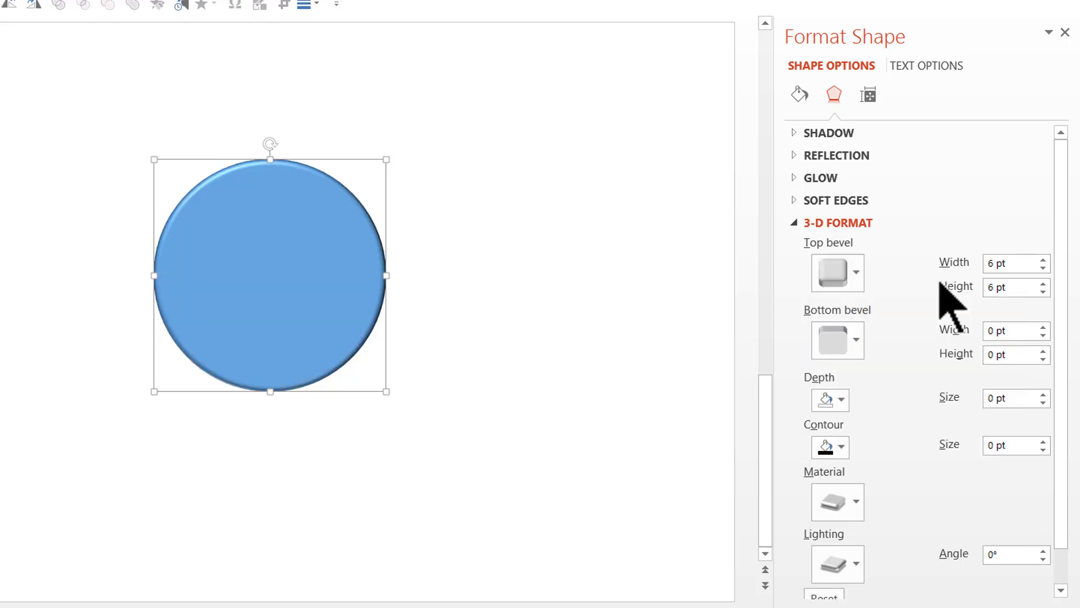
click(841, 344)
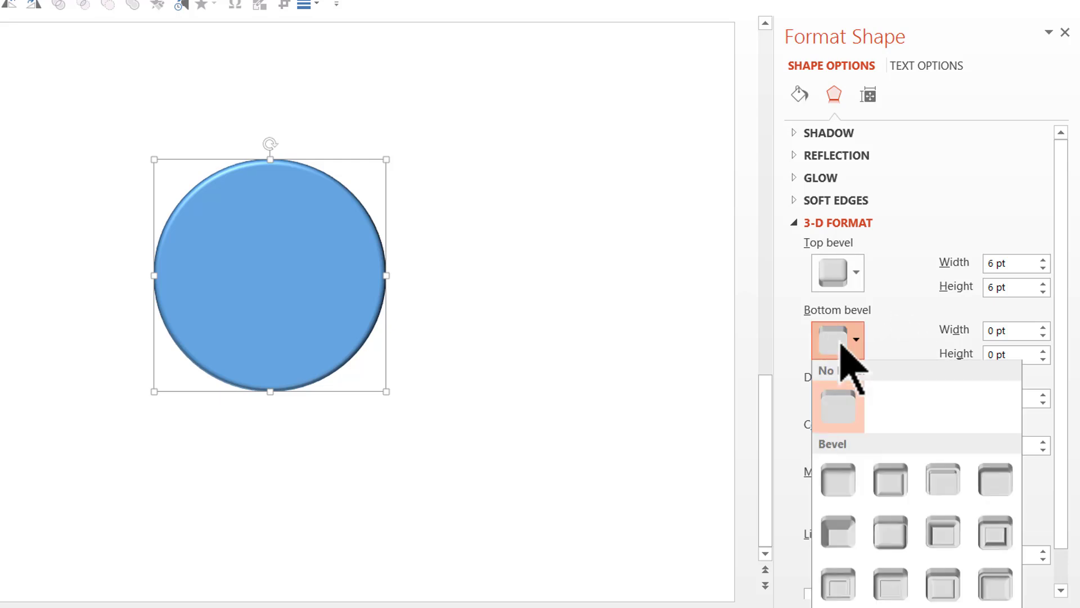
click(840, 480)
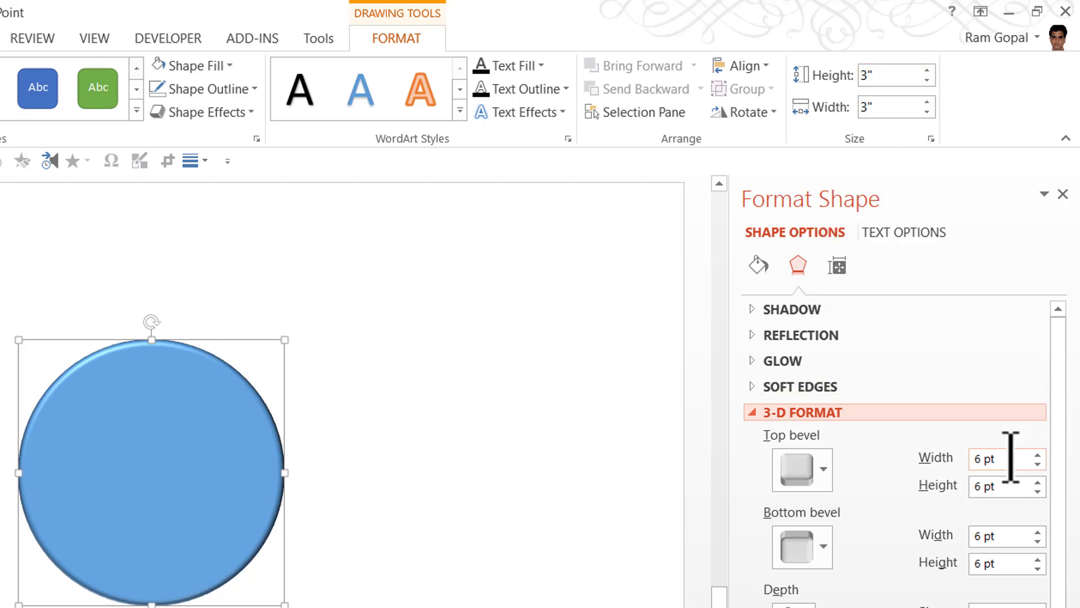
Set the top and bottom bevel widths and heights to 108 pt.
drag(1010, 458, 960, 458)
text(108)
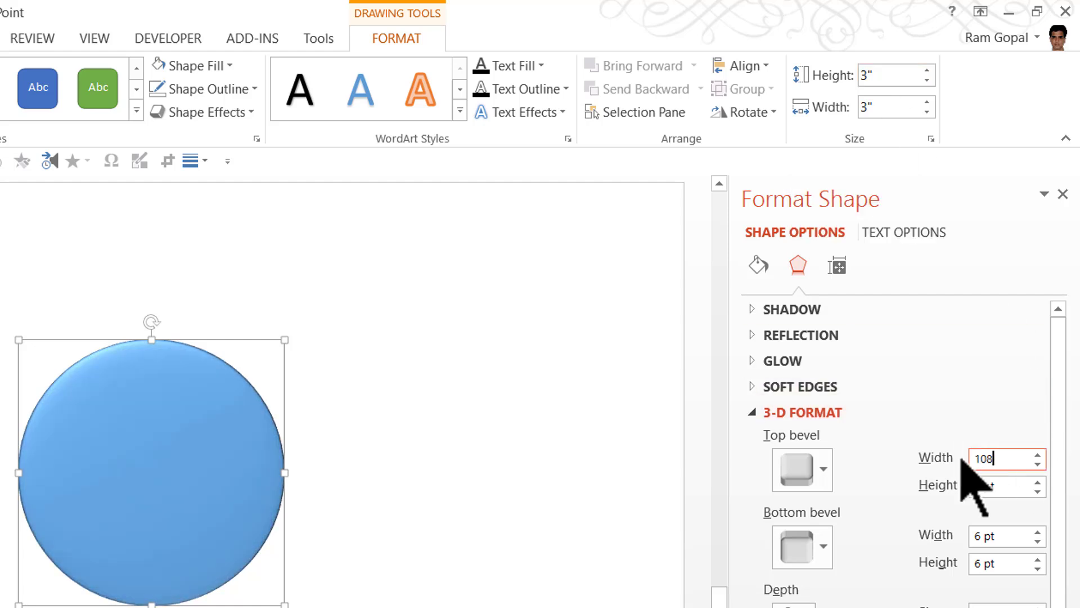
key(Tab)
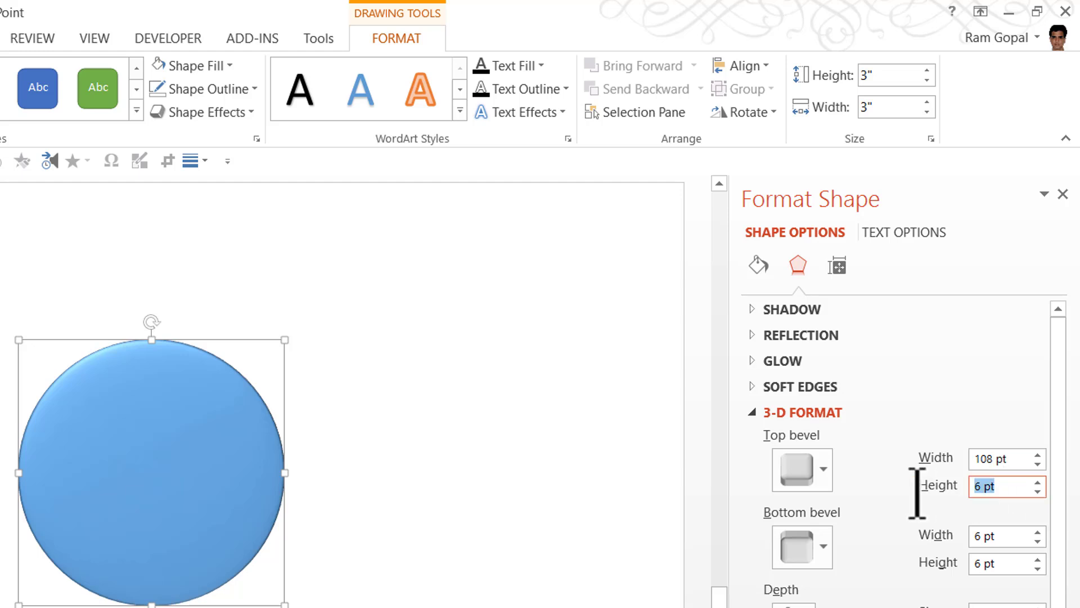
text(108)
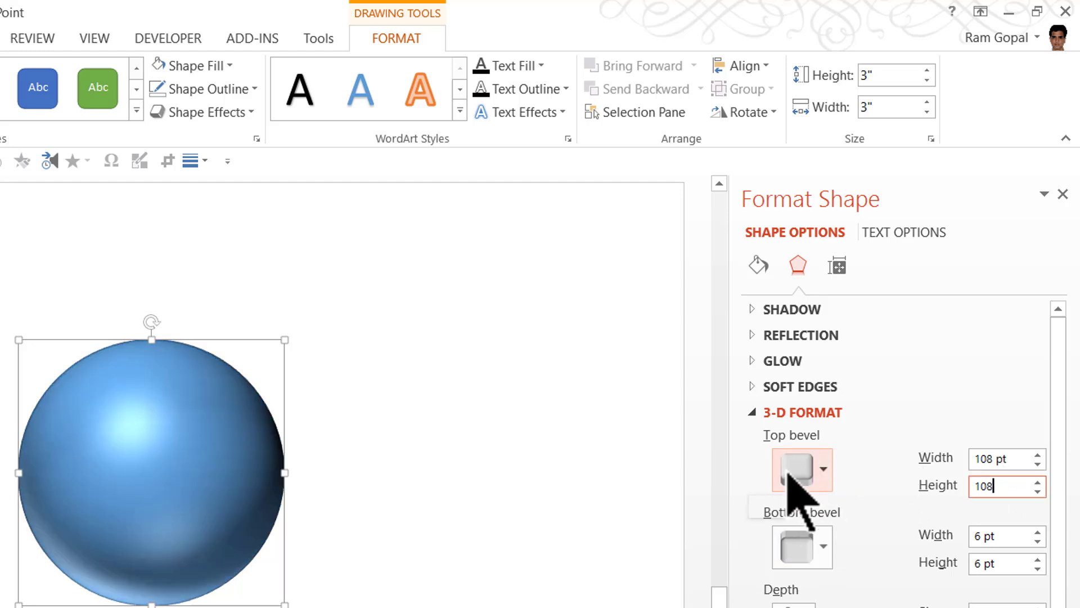
click(1015, 535)
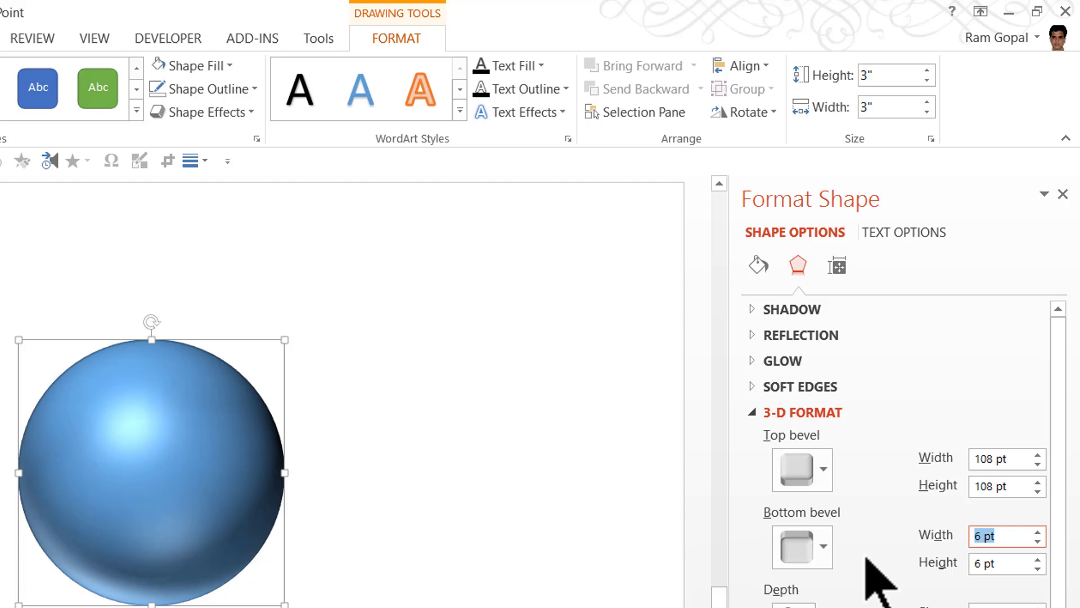
text(108)
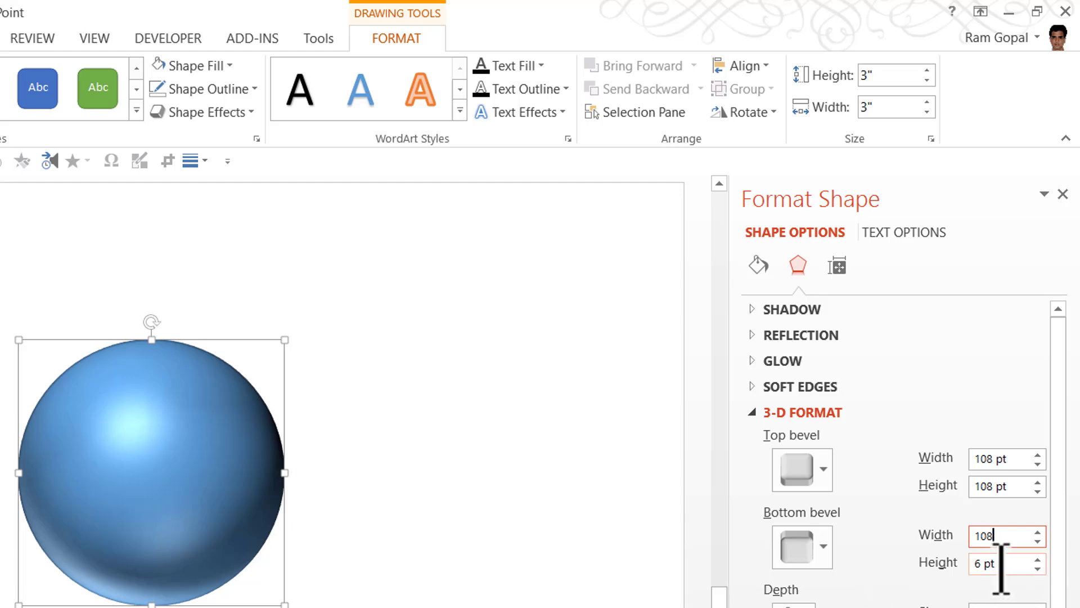
key(Tab)
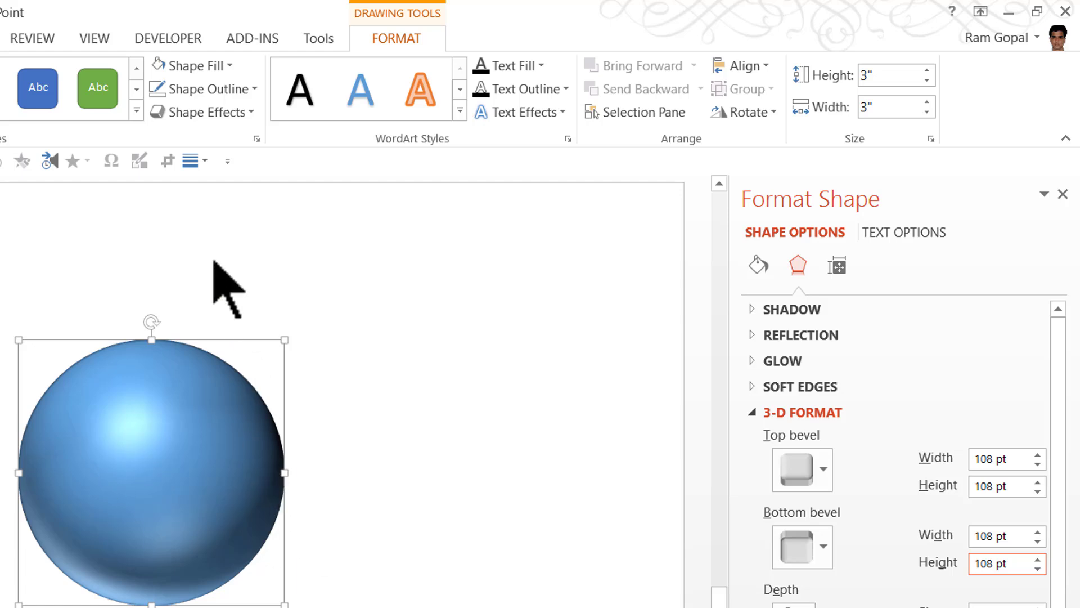
Remove the sphere's outline, fill it white, and apply the Clear translucent material.
click(230, 90)
click(211, 270)
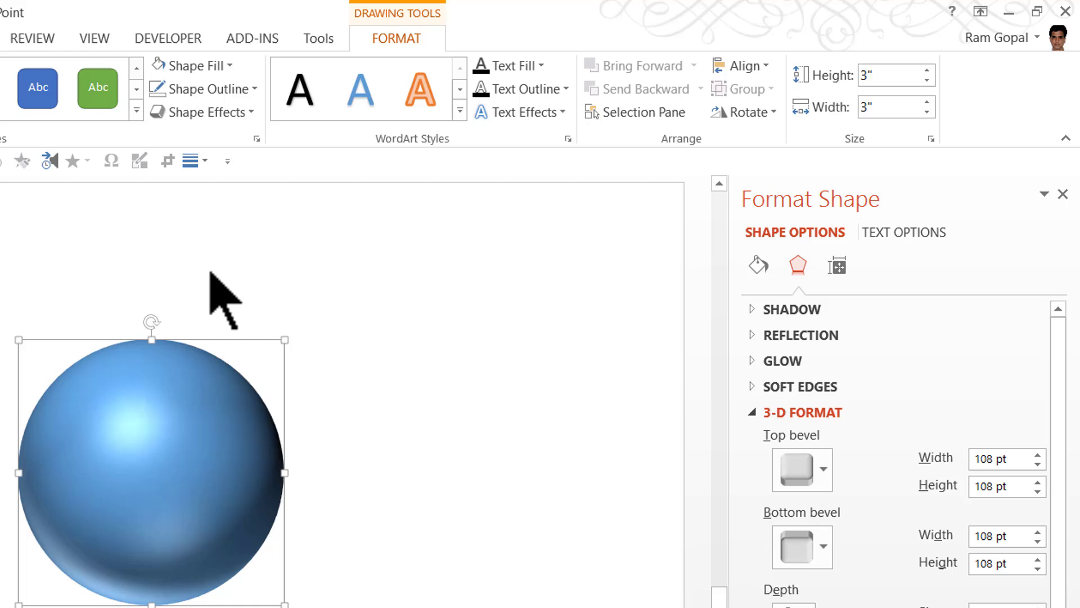
click(203, 69)
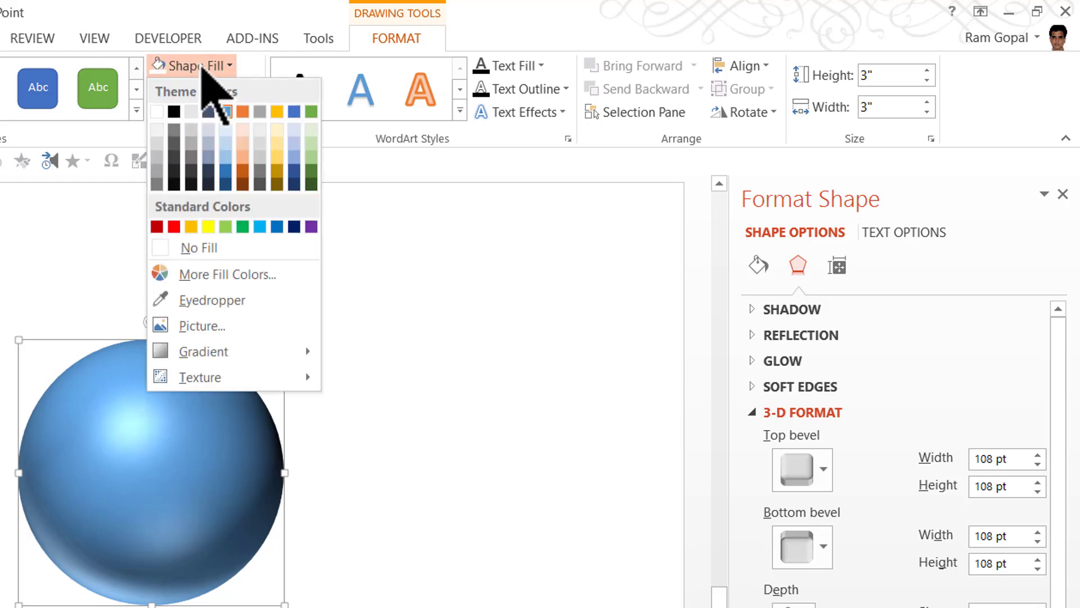
click(157, 111)
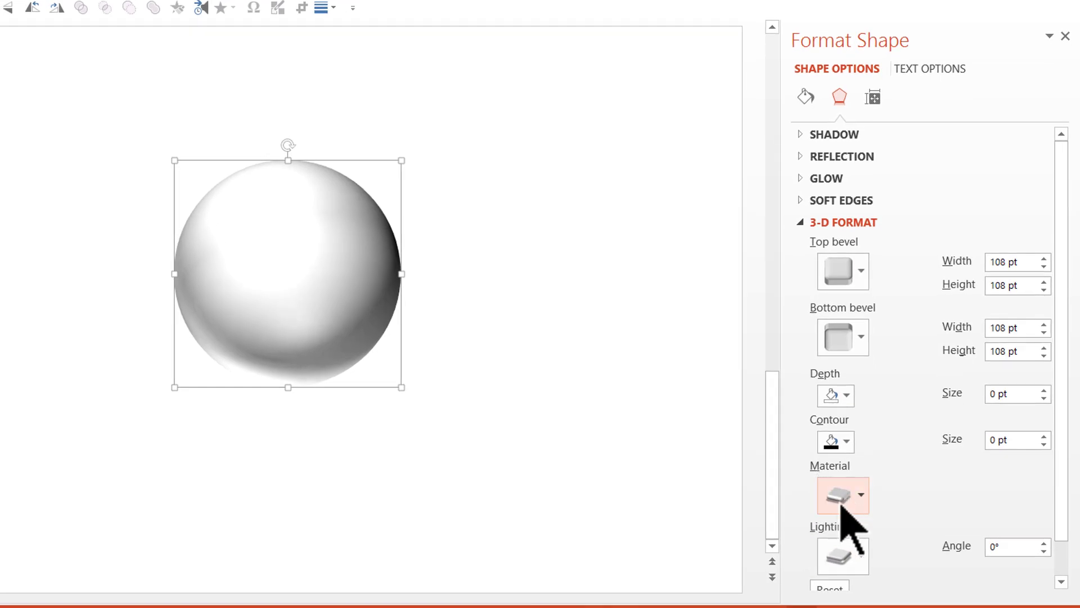
click(850, 509)
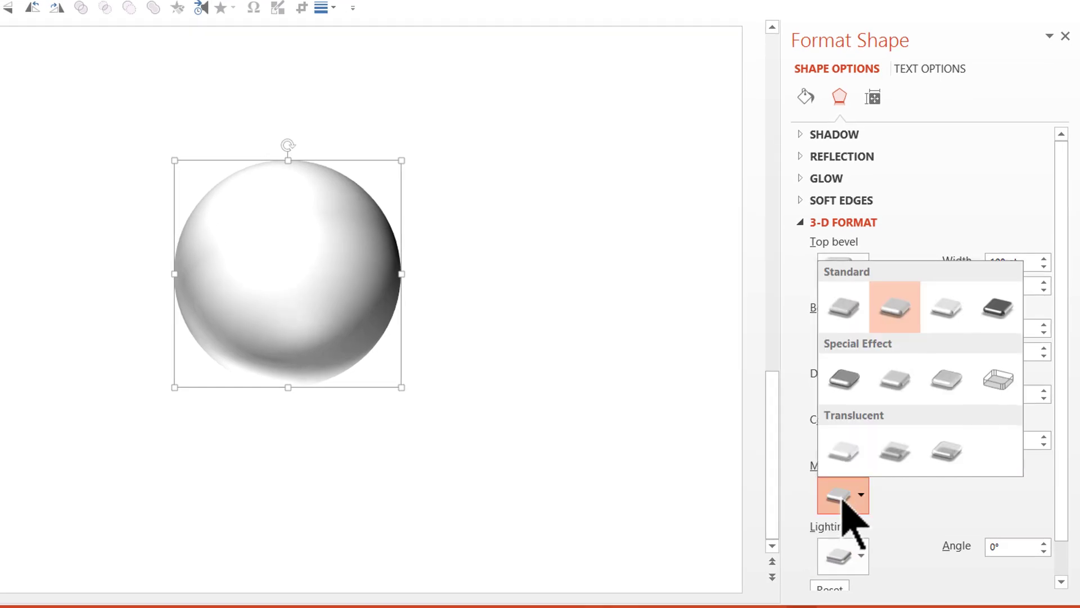
click(946, 451)
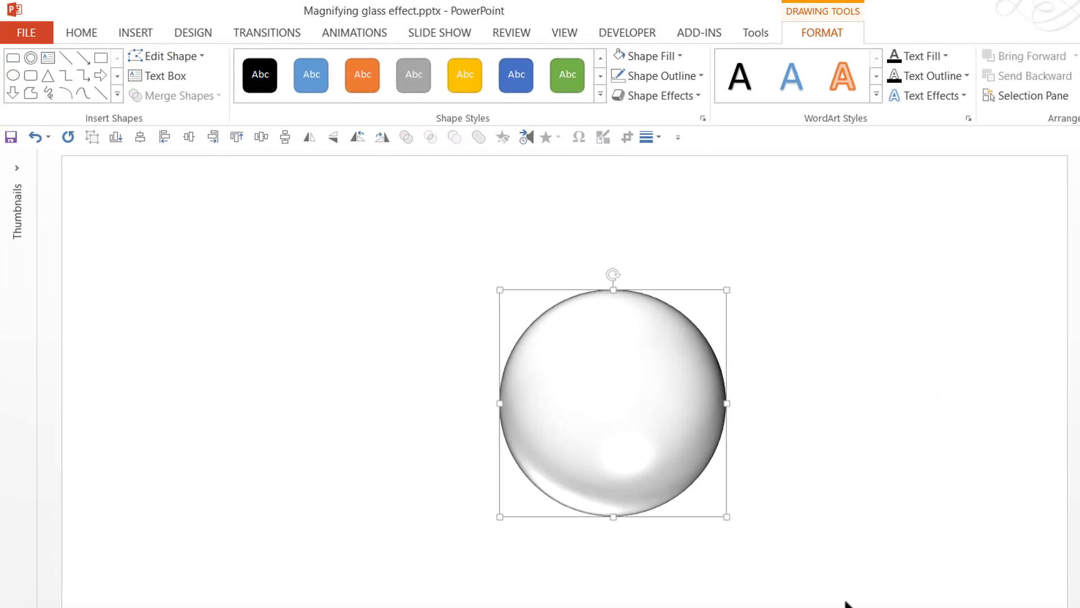
Draw a Donut over the sphere, centre it, and thin the ring to fit the sphere's edge.
click(90, 34)
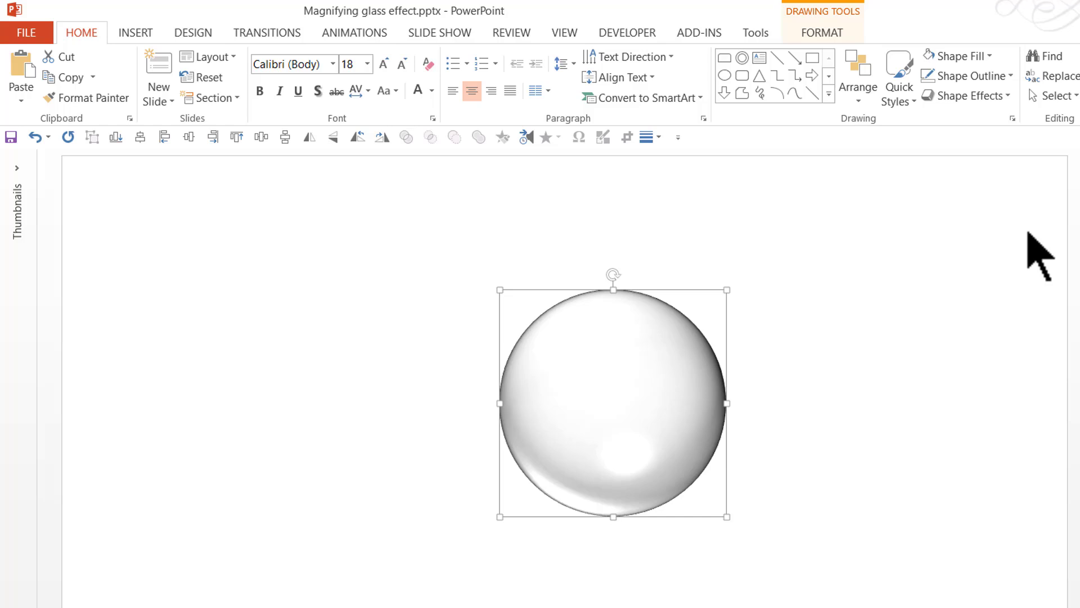
click(830, 94)
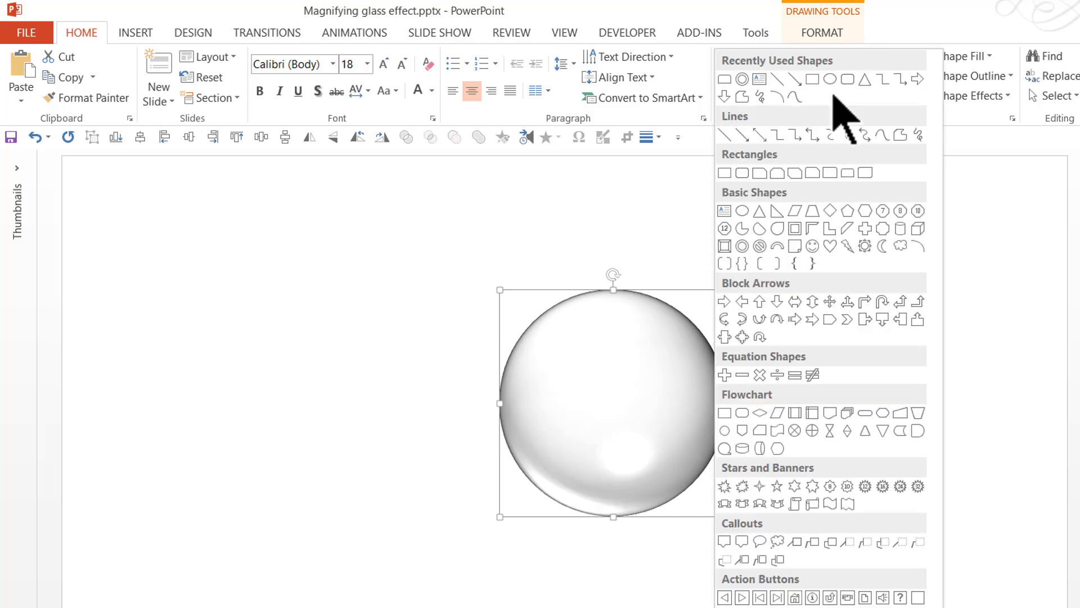
click(742, 246)
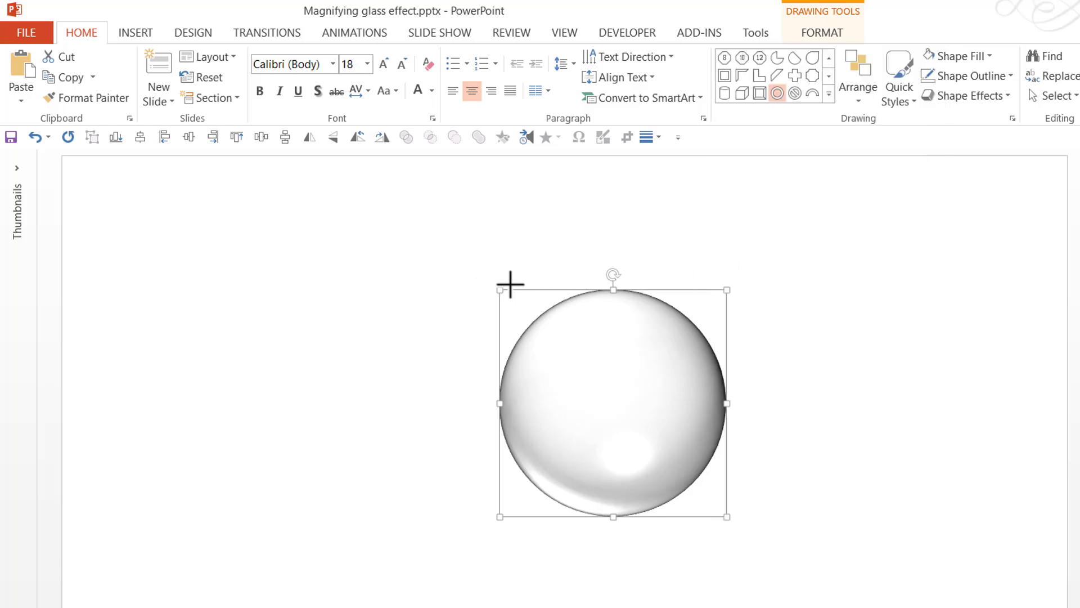
drag(501, 279, 718, 565)
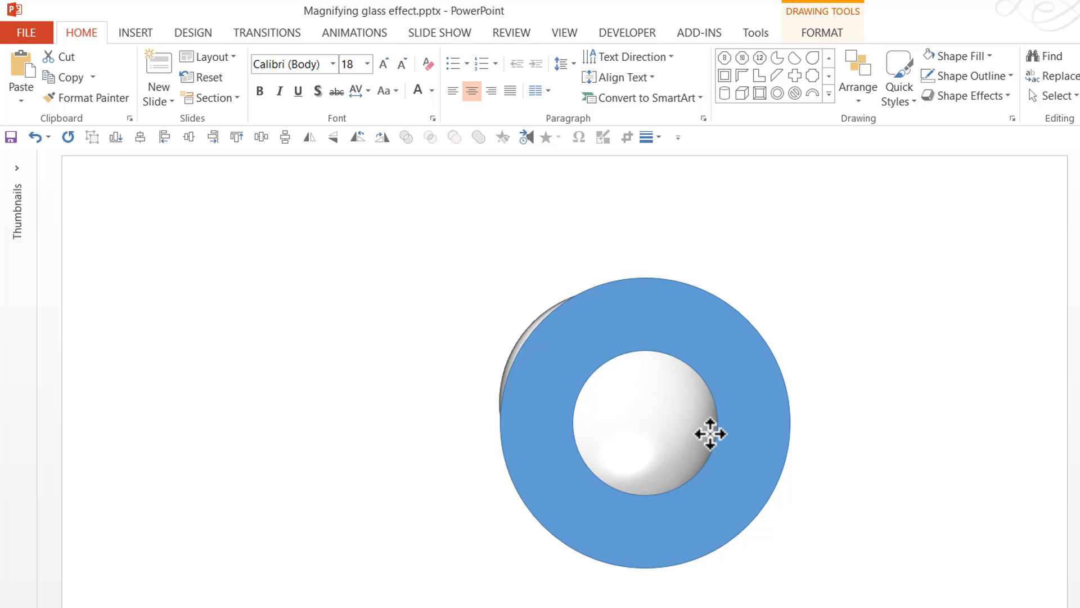
drag(710, 433, 701, 427)
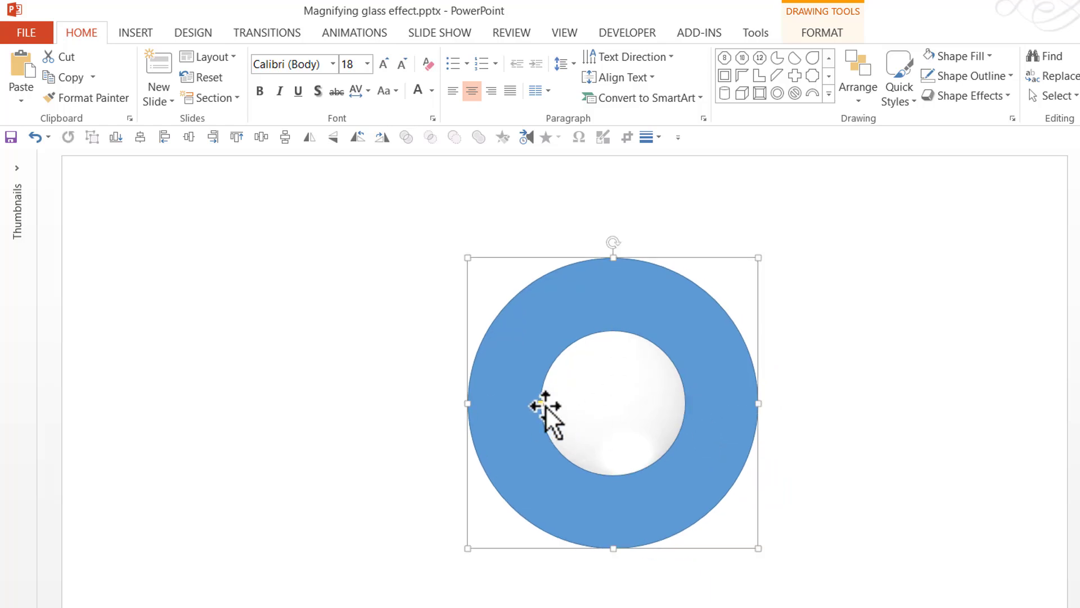
drag(541, 403, 498, 405)
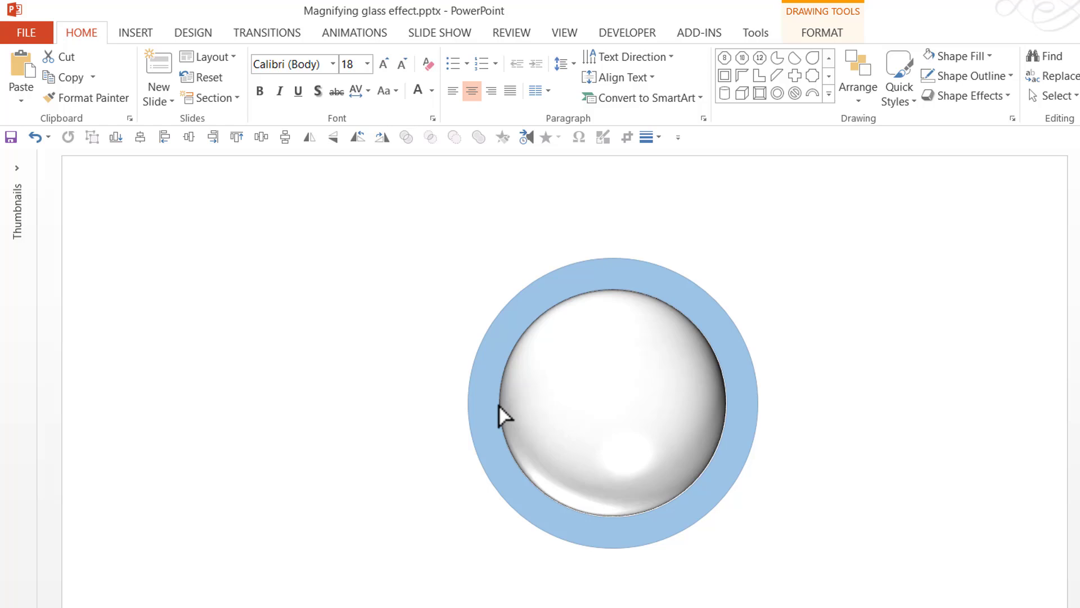
drag(498, 404, 497, 404)
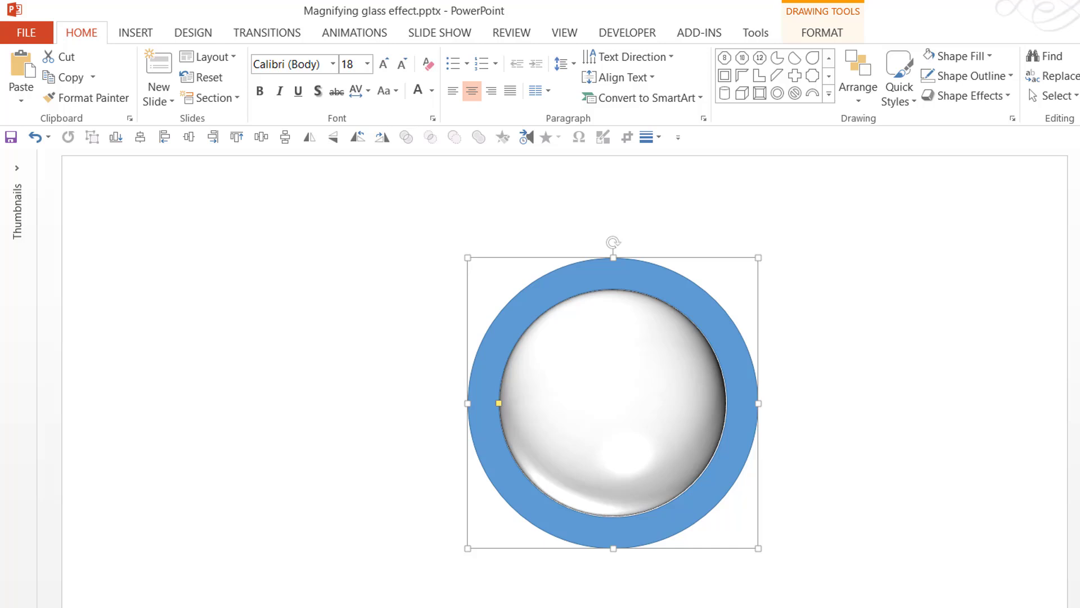
Draw a tall Round Same Side Corner Rectangle beside the ring with a fully rounded top.
click(829, 94)
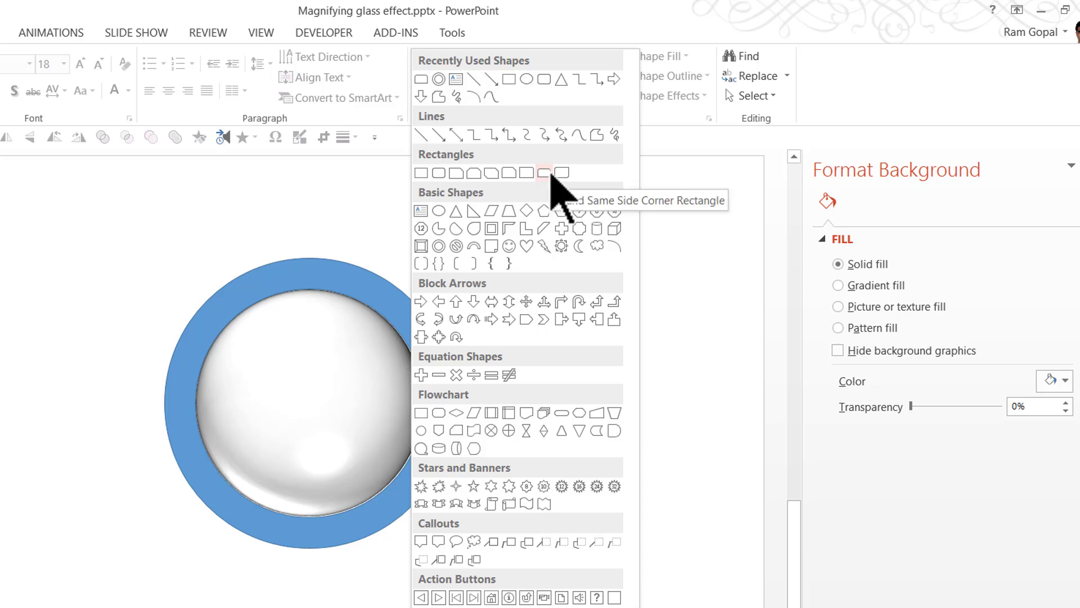
click(551, 175)
mouse_move(562, 290)
mouse_down()
mouse_move(692, 531)
mouse_move(656, 592)
mouse_up()
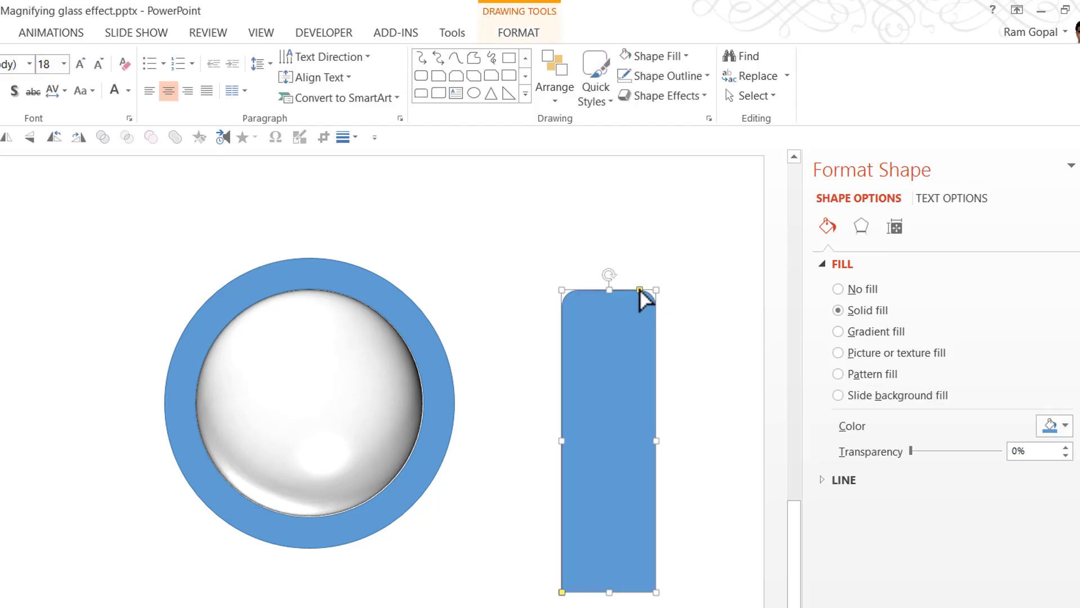
drag(640, 291, 588, 292)
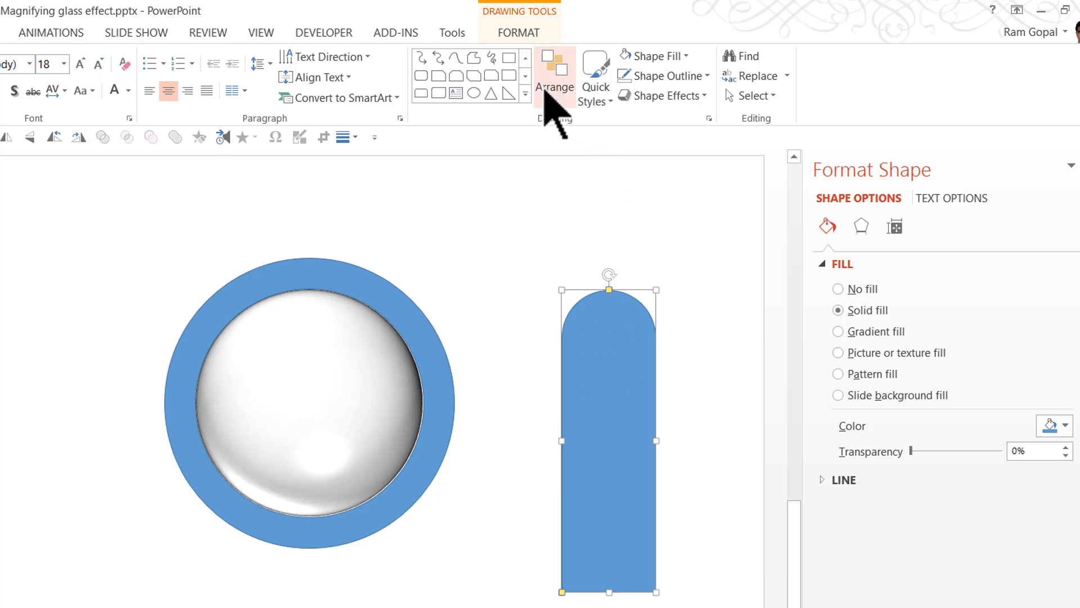
Flip the bar vertically and tilt it about 40 degrees.
click(553, 96)
mouse_move(585, 360)
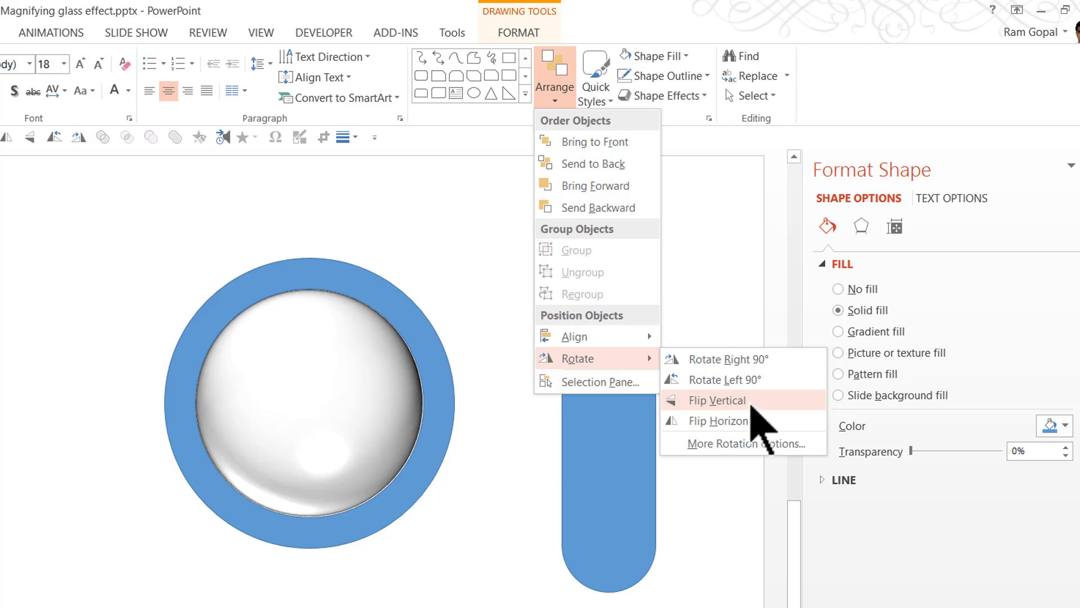
click(717, 400)
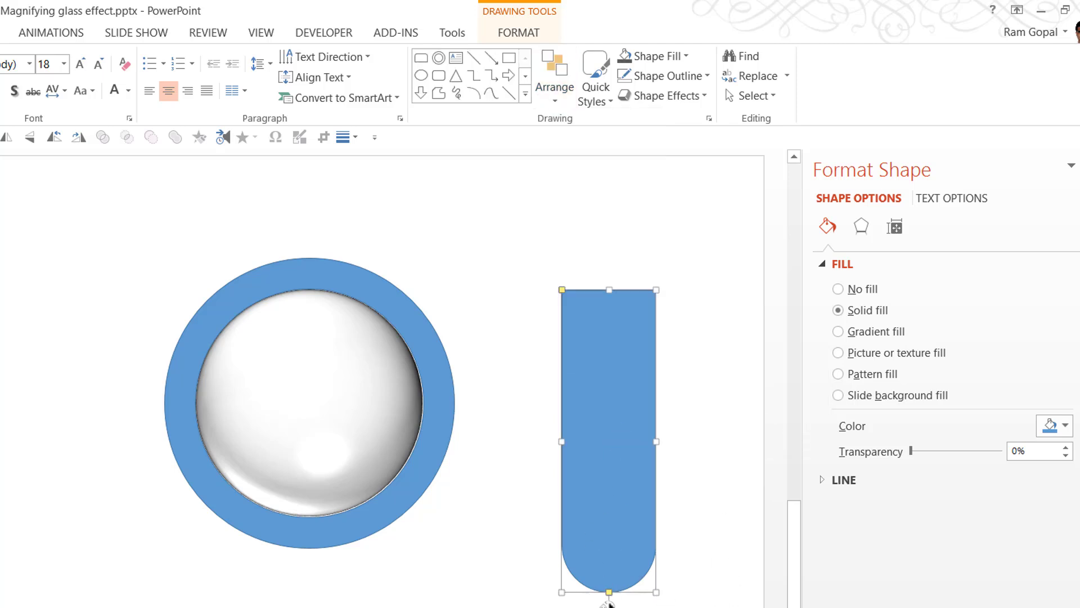
drag(608, 600, 507, 542)
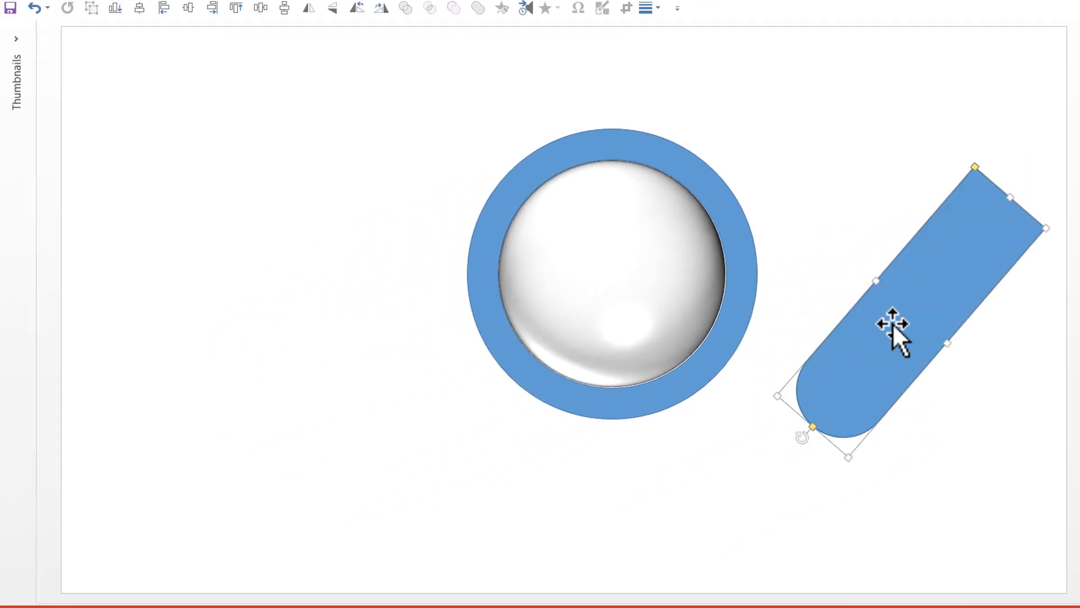
Attach the bar to the ring's lower-left as the handle, adjusting its angle and width.
drag(893, 323, 437, 437)
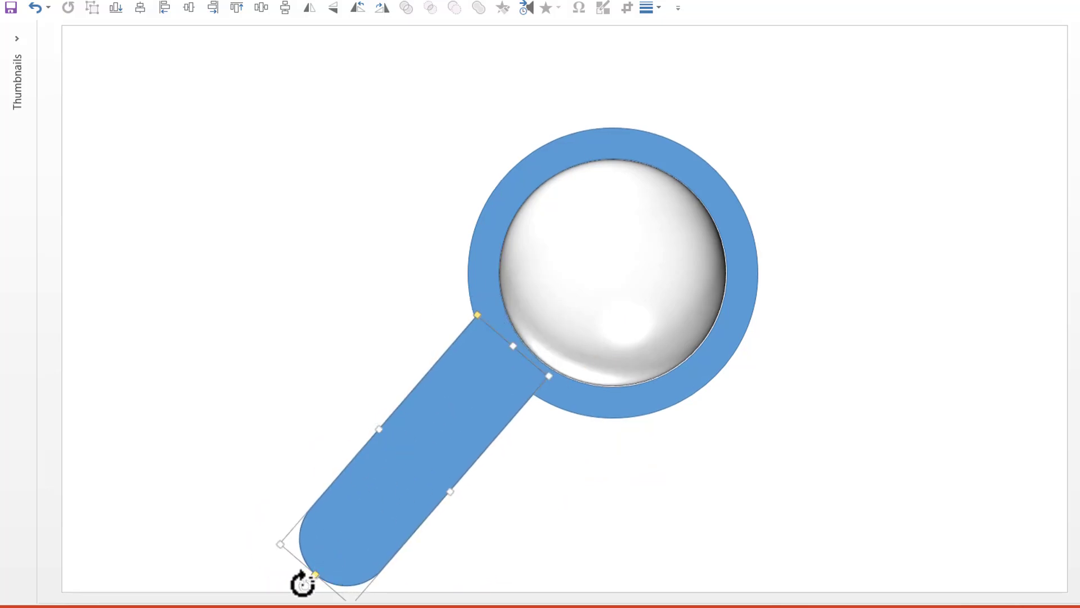
mouse_move(303, 582)
mouse_down()
mouse_move(280, 562)
mouse_move(284, 582)
mouse_up()
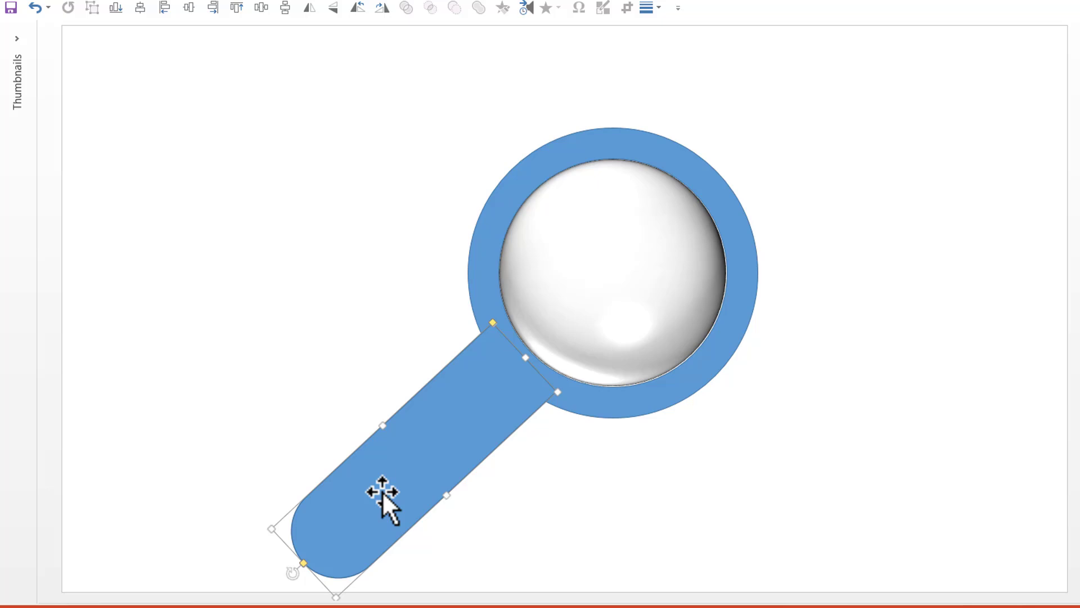
click(381, 465)
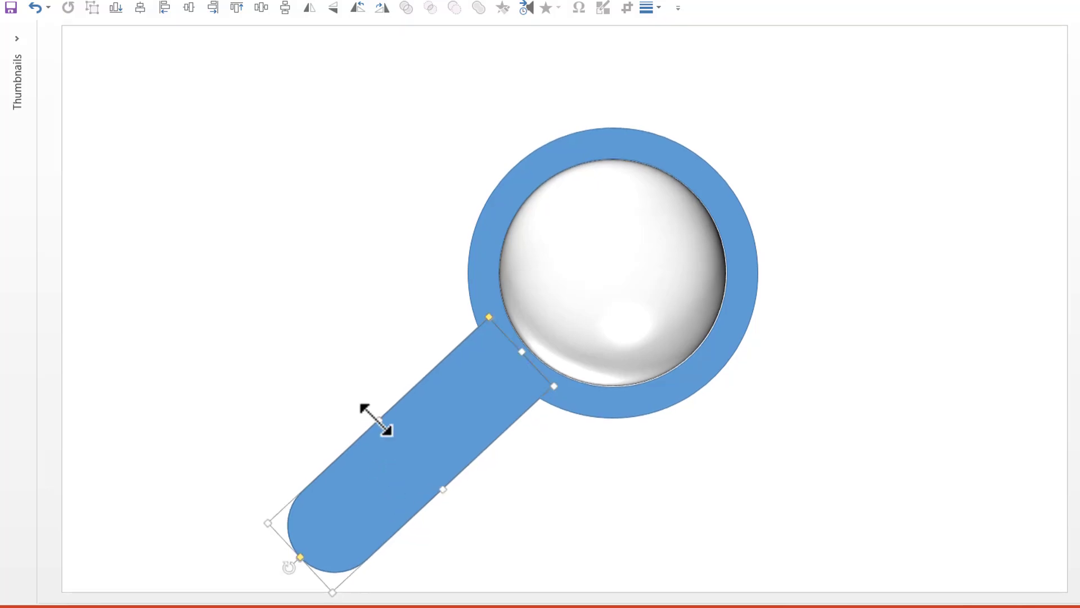
drag(373, 417, 414, 451)
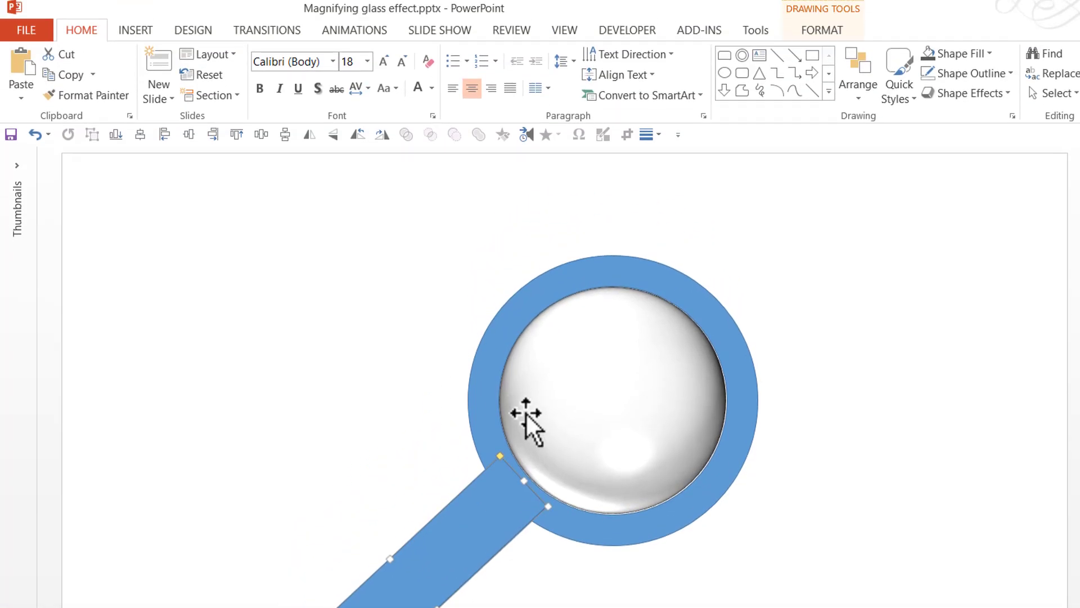
Merge the ring and handle into one shape with Union.
shift+click(544, 290)
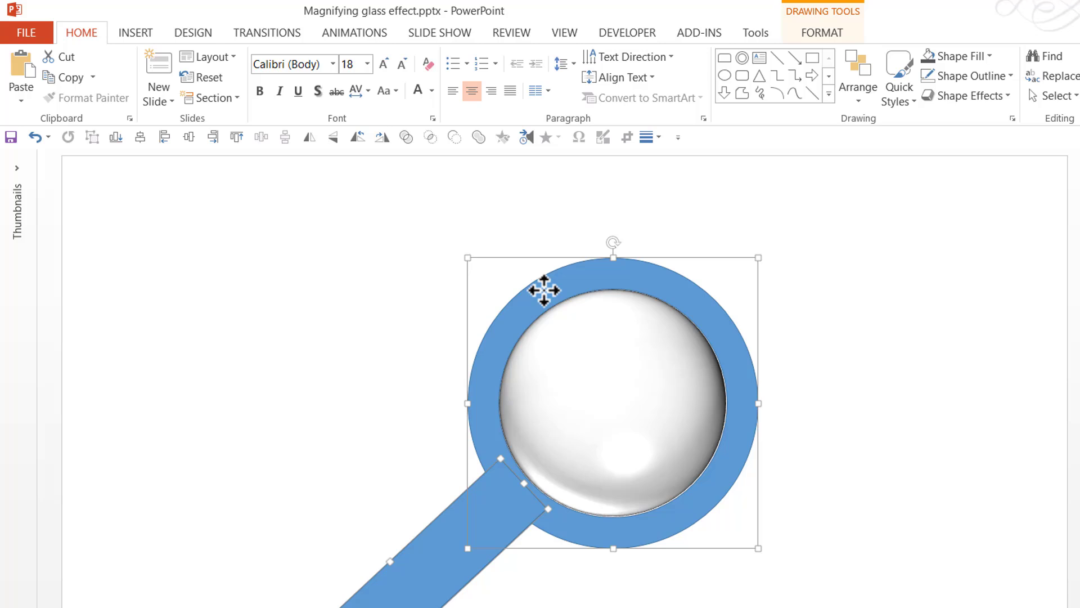
click(824, 33)
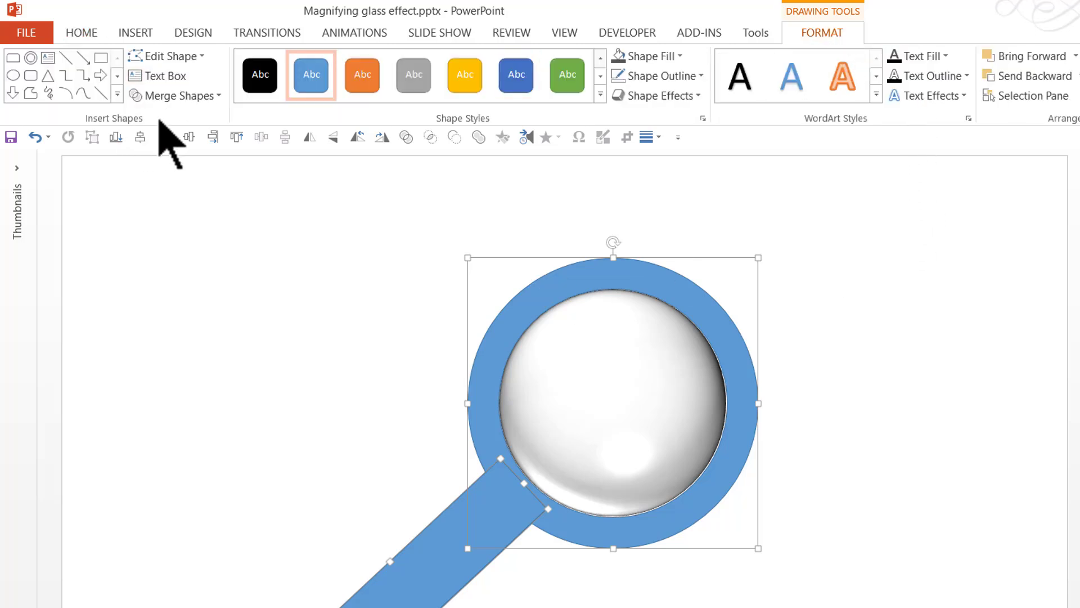
click(179, 96)
click(173, 115)
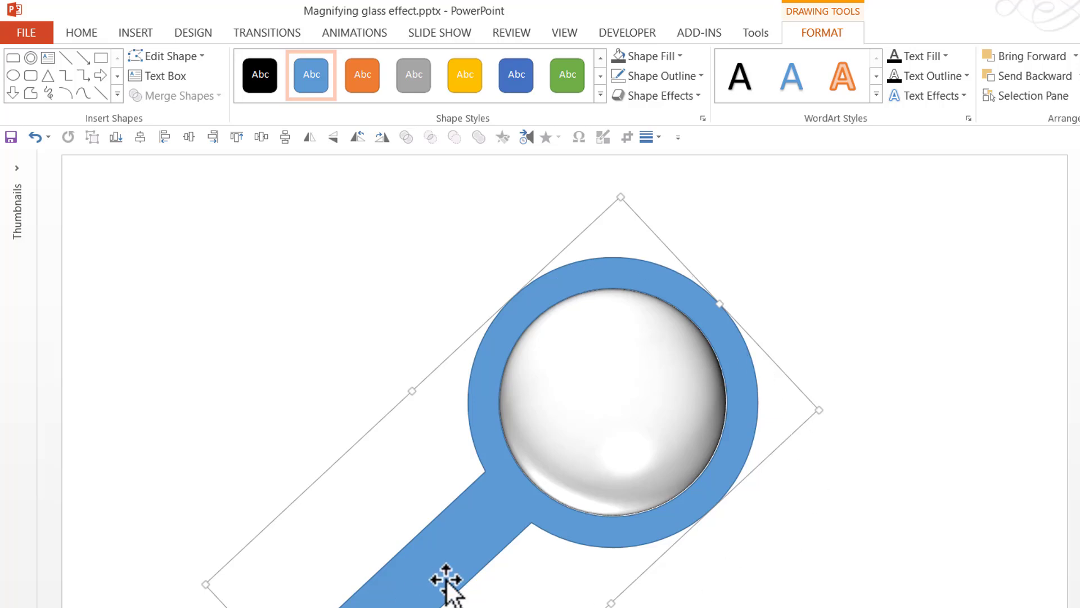
Fill the merged magnifier frame dark grey.
click(656, 56)
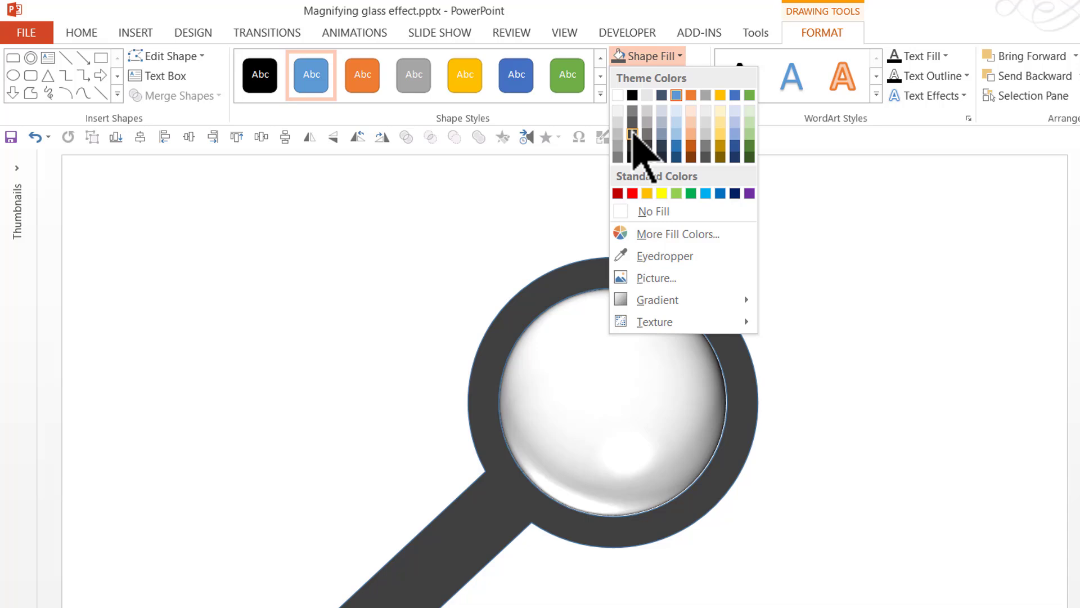
click(633, 135)
click(651, 590)
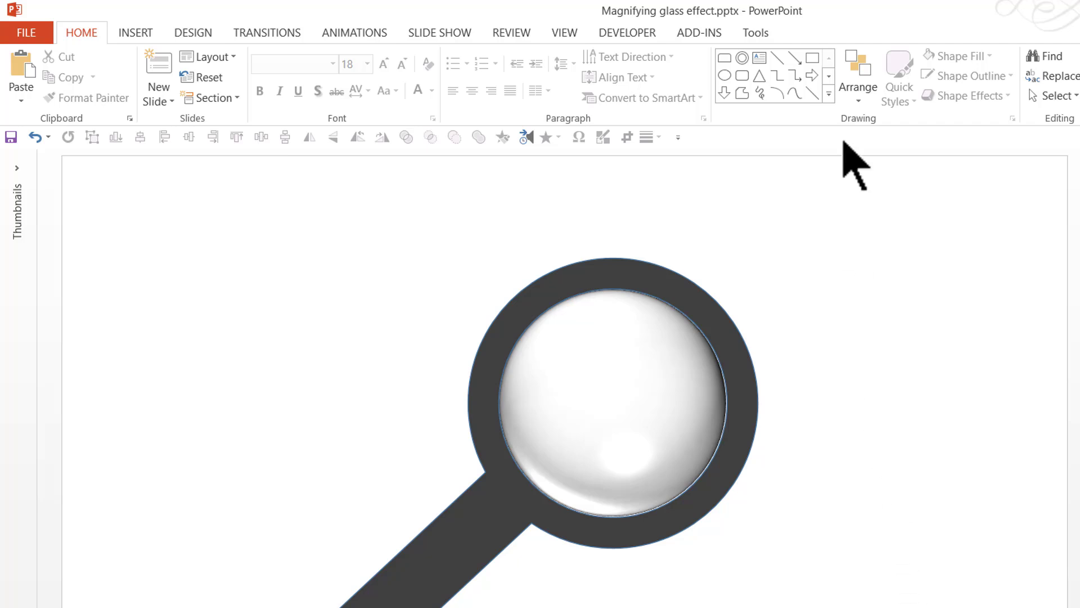
Add a 24 pt text box reading 'You can magnify' left of the magnifier.
click(829, 94)
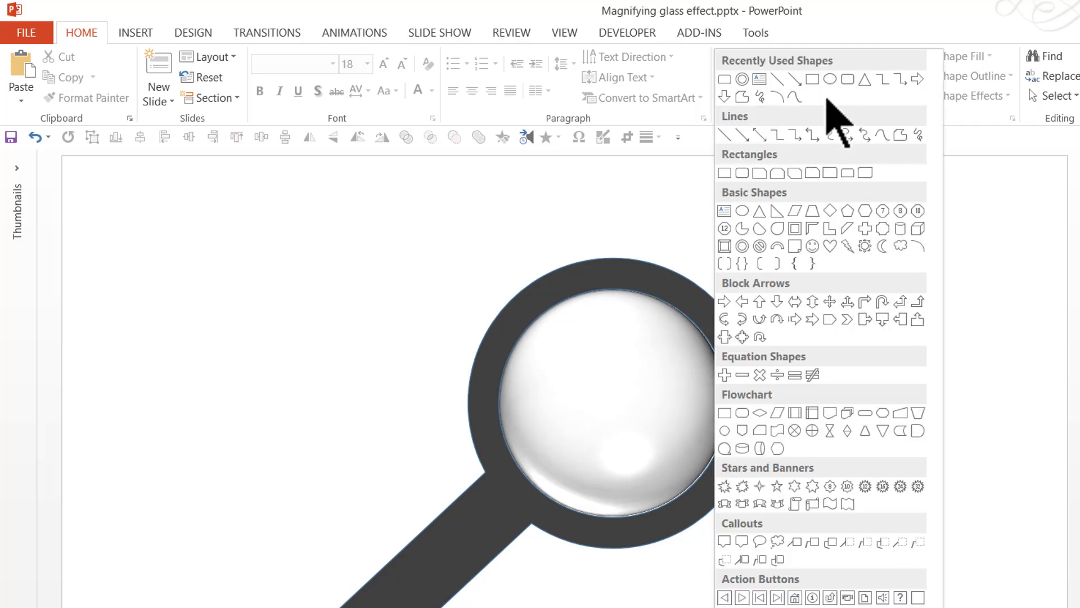
click(724, 211)
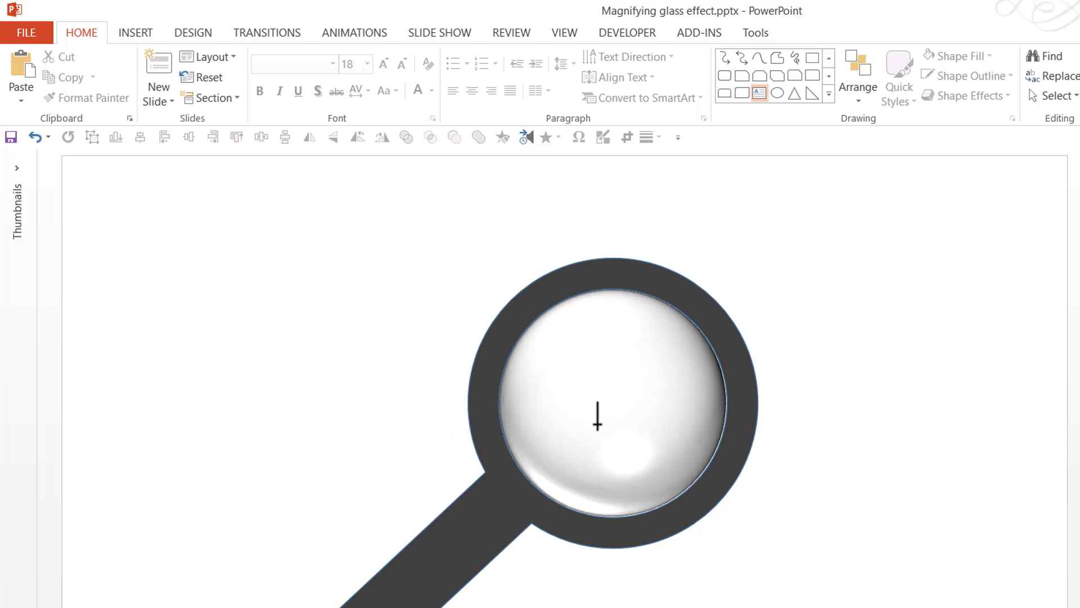
click(249, 381)
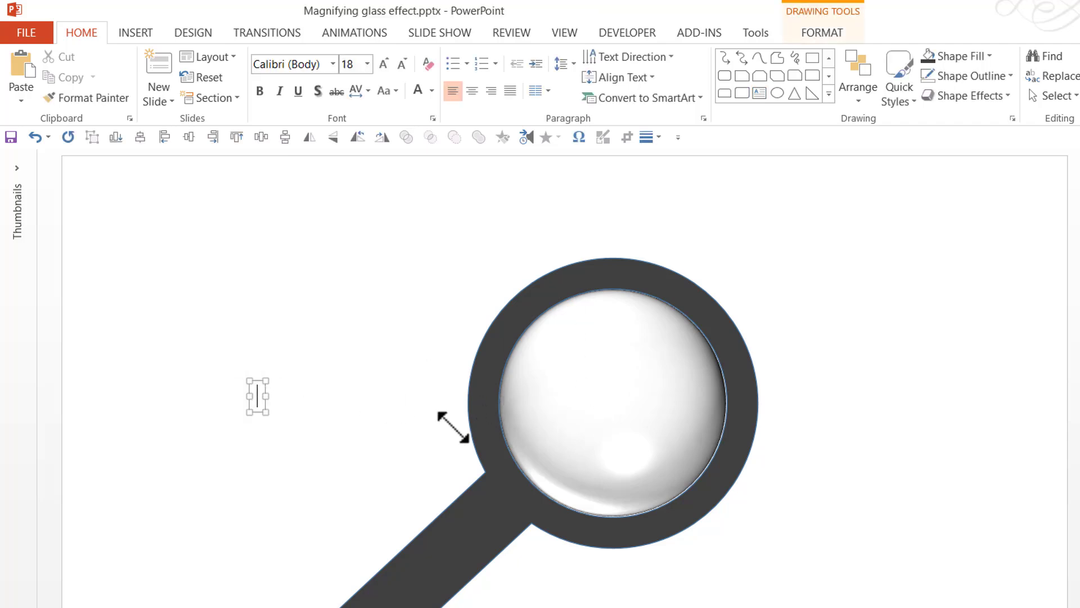
text(You can )
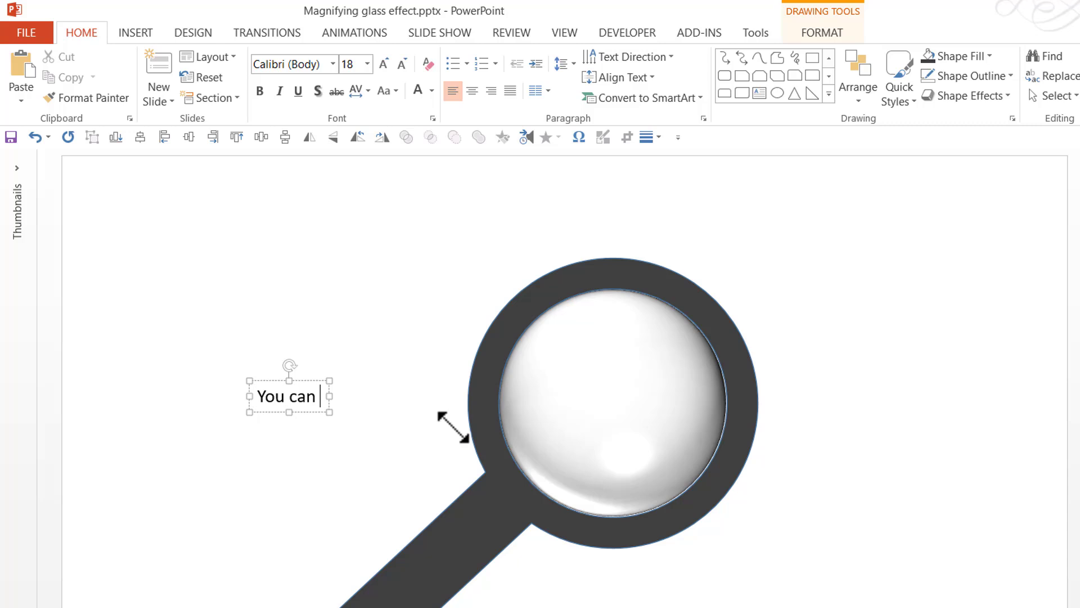
text(magnify)
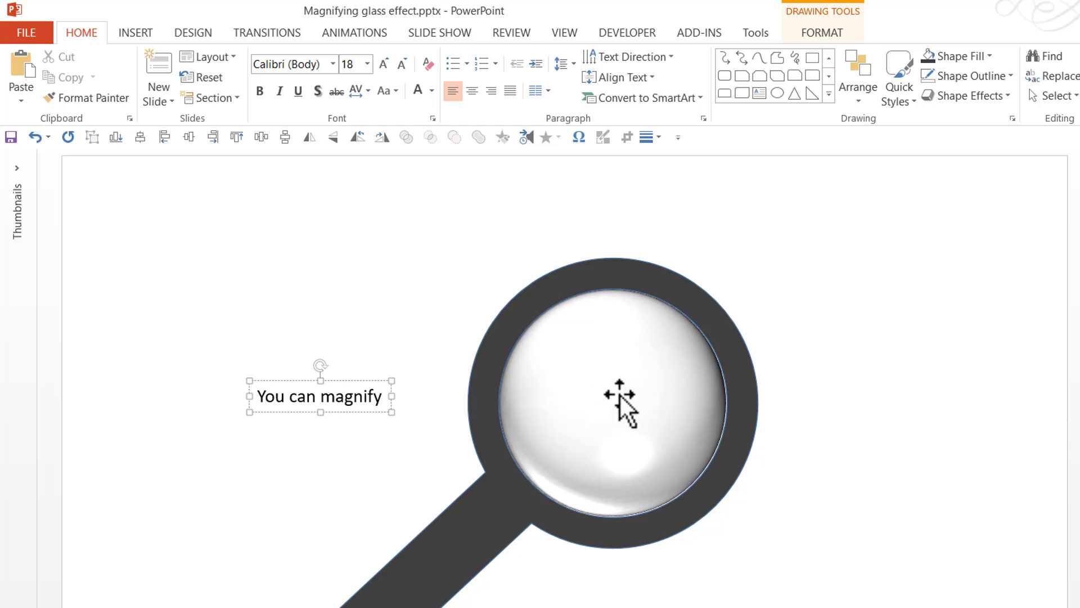
click(357, 380)
click(383, 65)
click(383, 65)
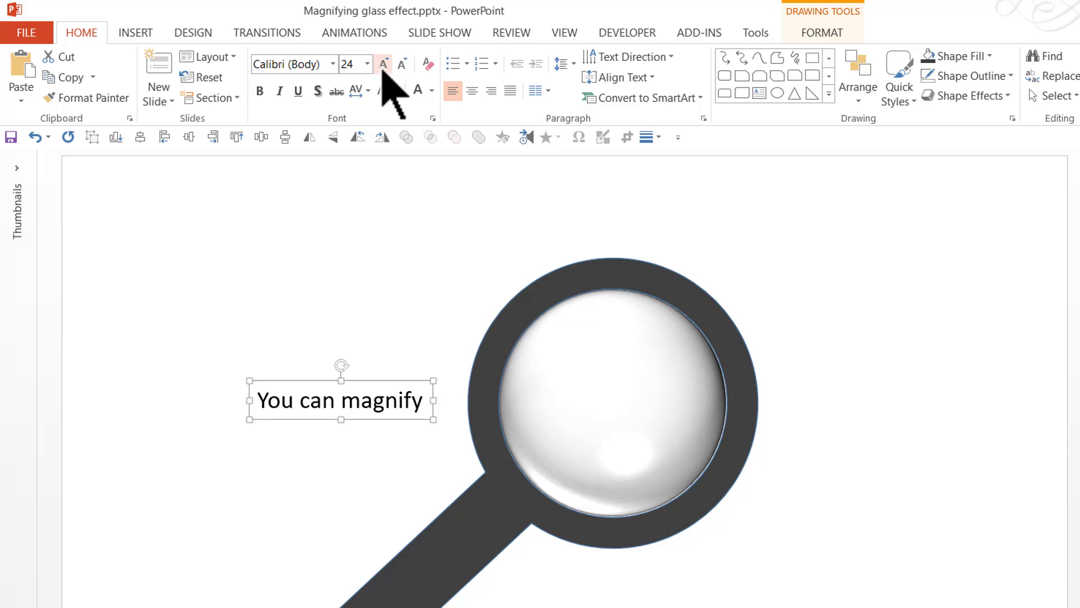
Move the text beside the lens and send it behind the magnifier rim.
click(398, 401)
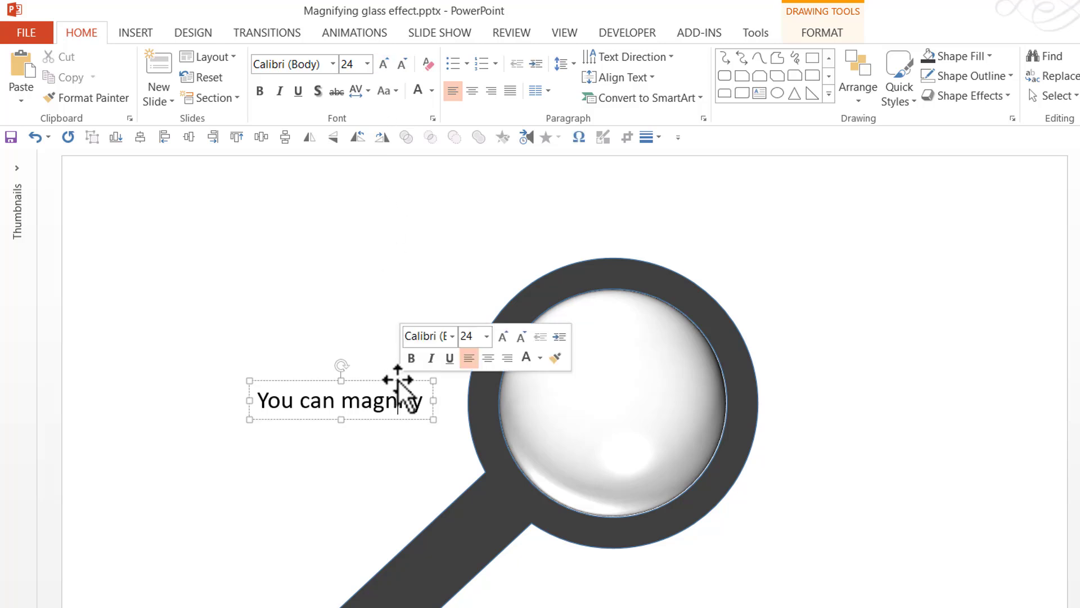
drag(398, 379, 458, 368)
right_click(462, 370)
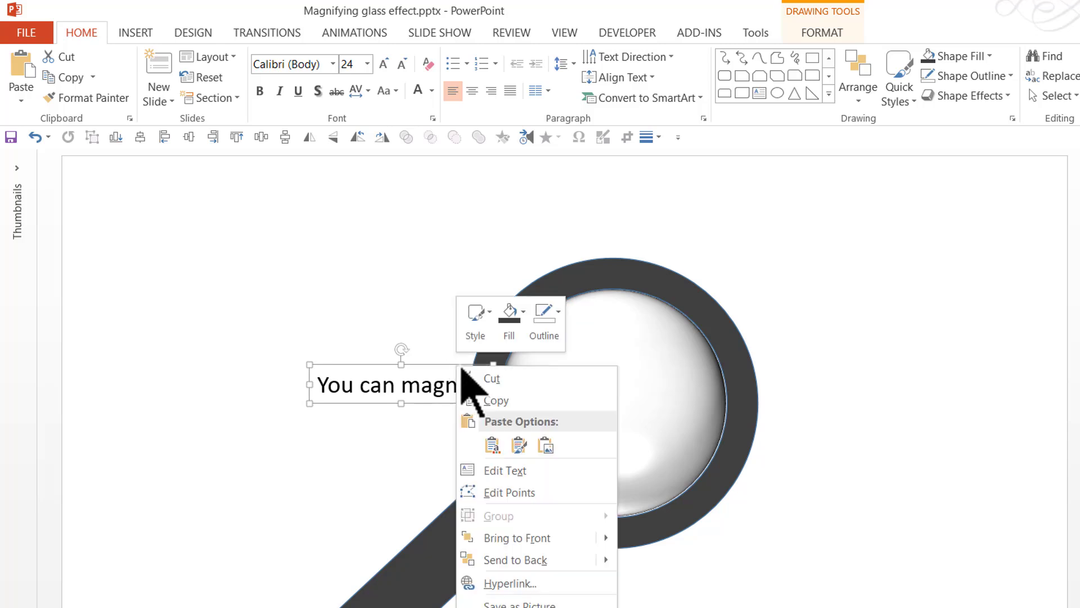
click(516, 560)
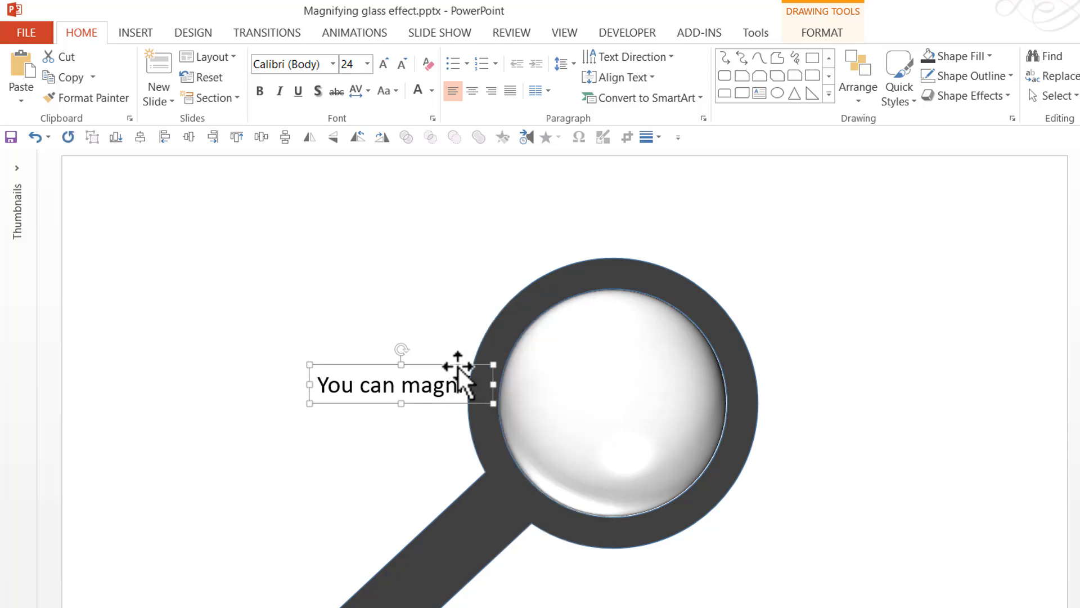
drag(458, 368, 452, 366)
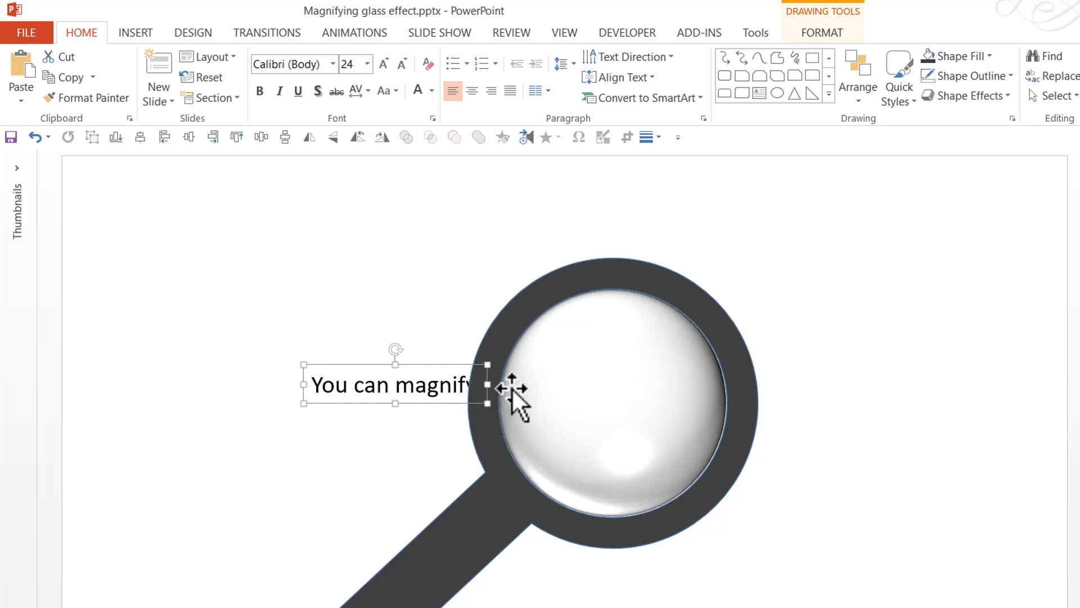
Add a text box reading 'Your text' right of the lens.
click(410, 471)
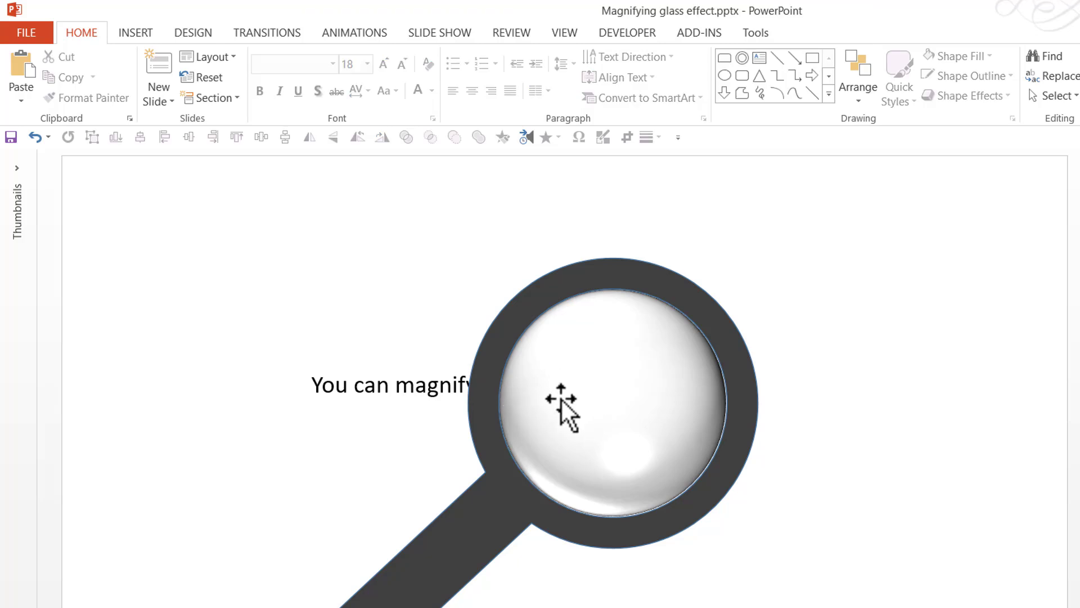
click(829, 94)
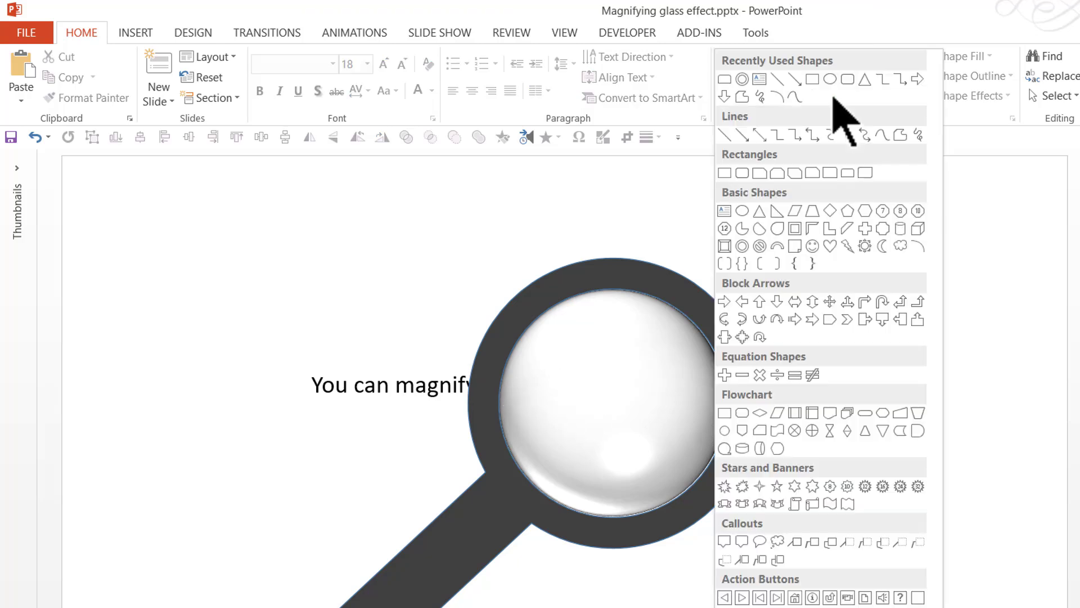
click(724, 211)
click(850, 338)
text(Your text)
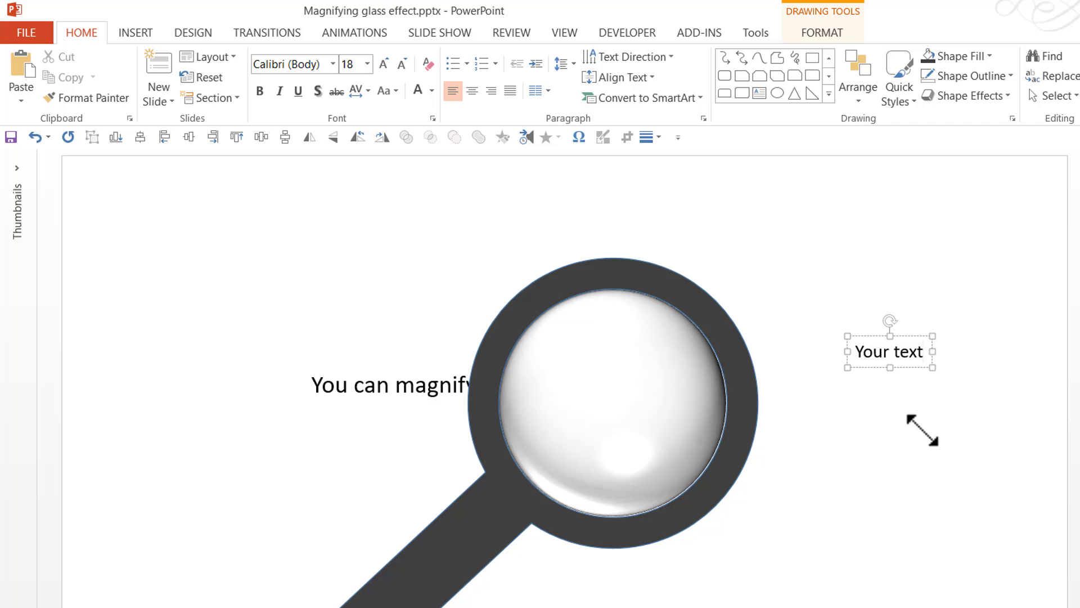
Apply a Warp transform text effect to 'Your text'.
click(902, 337)
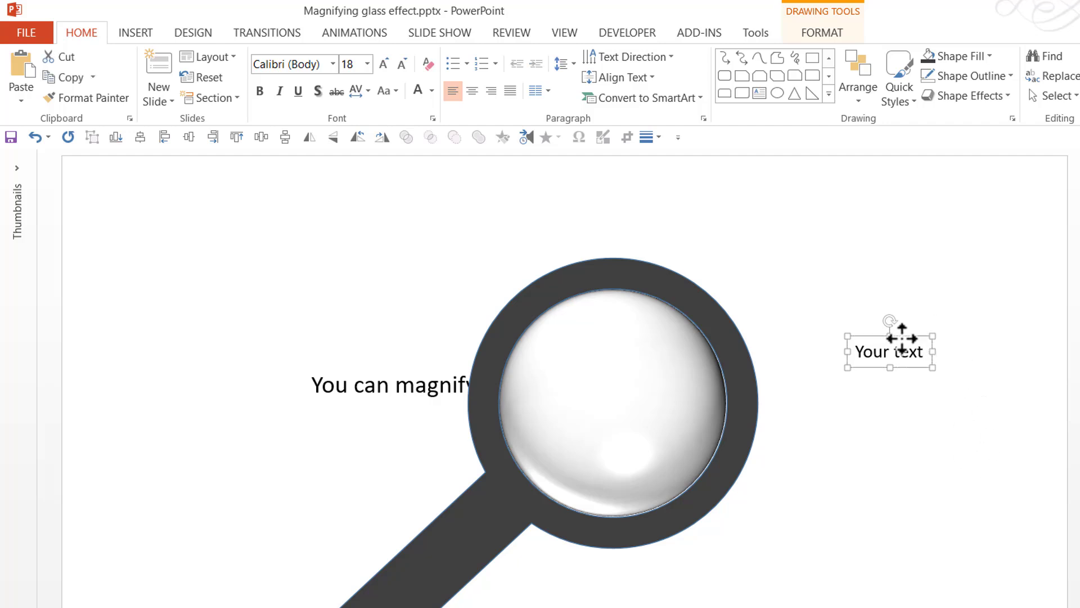
click(824, 33)
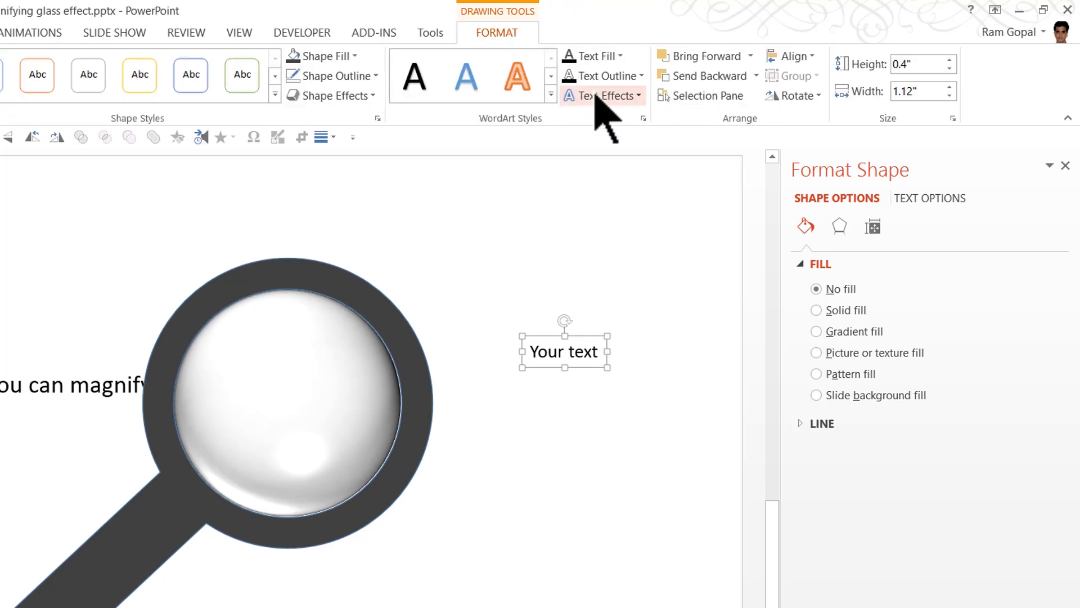
click(601, 98)
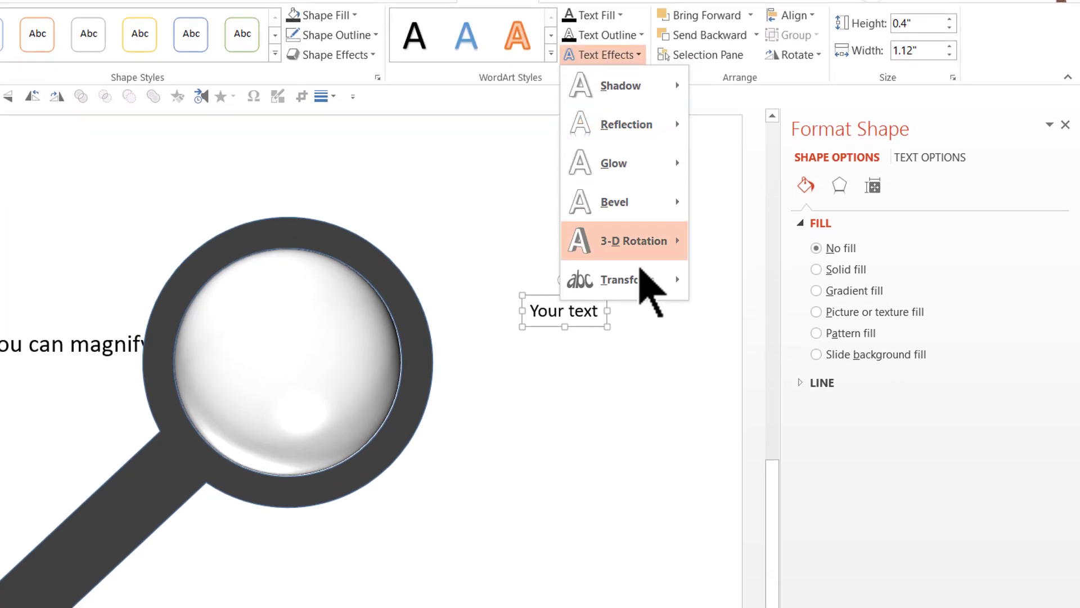
mouse_move(647, 321)
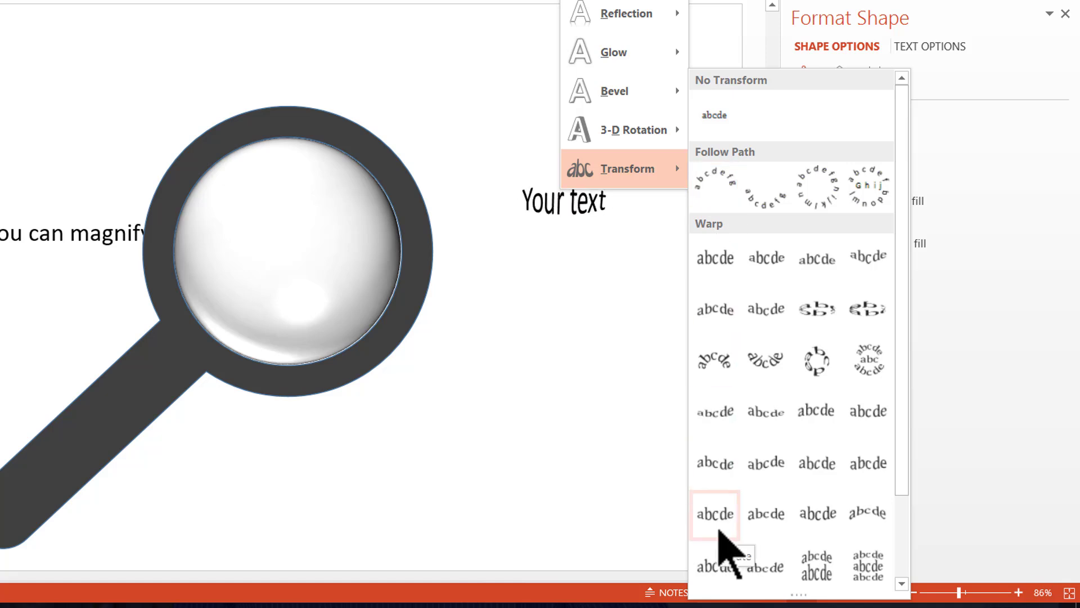
click(720, 532)
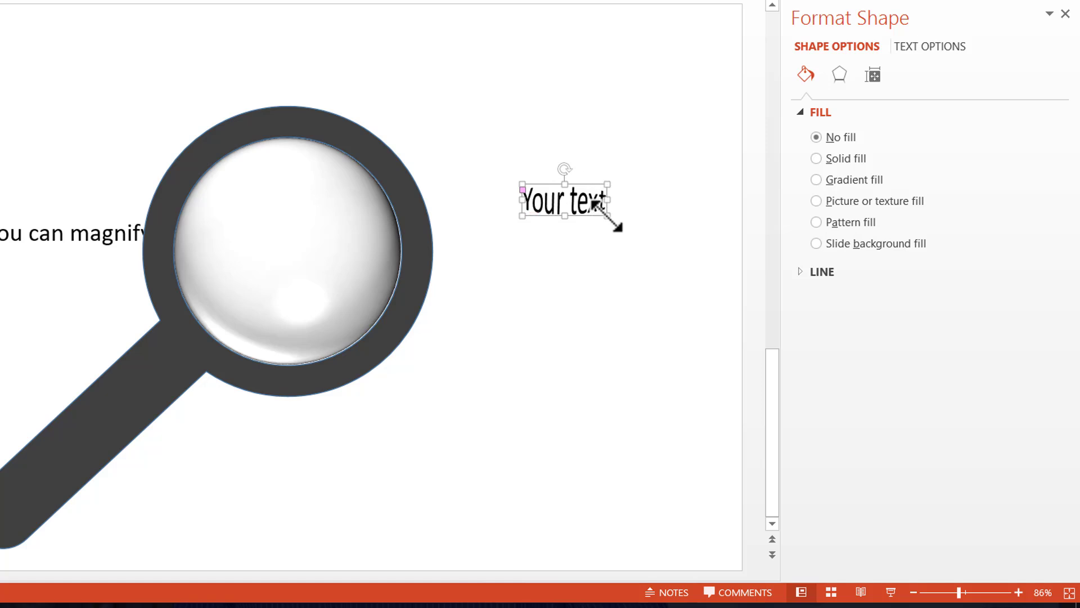
Enlarge 'Your text', move it into the lens, send it to back, and nudge it into place.
drag(607, 214, 645, 243)
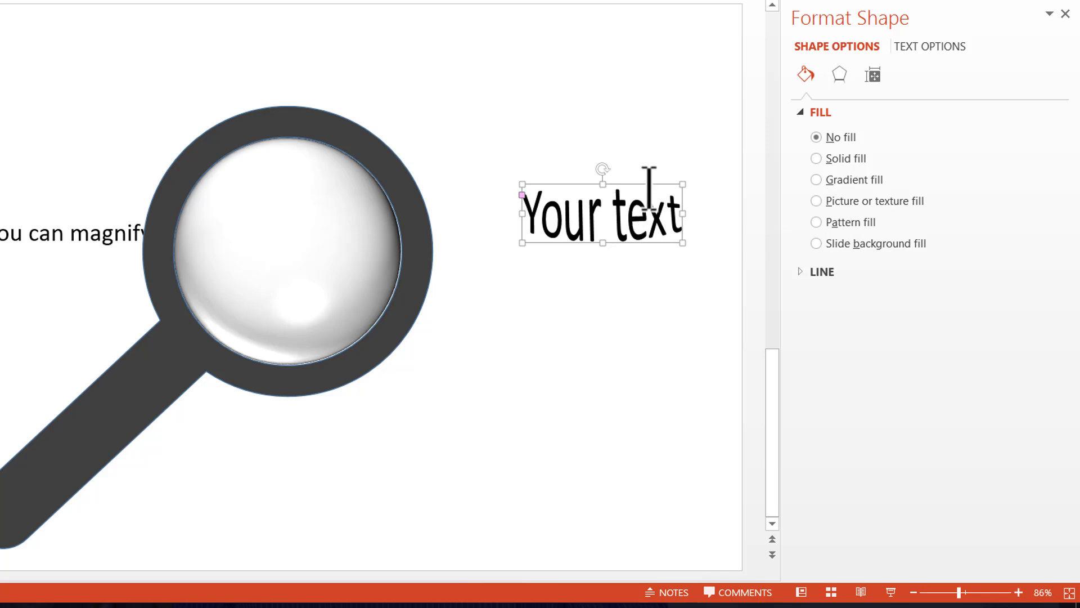
drag(647, 198, 299, 215)
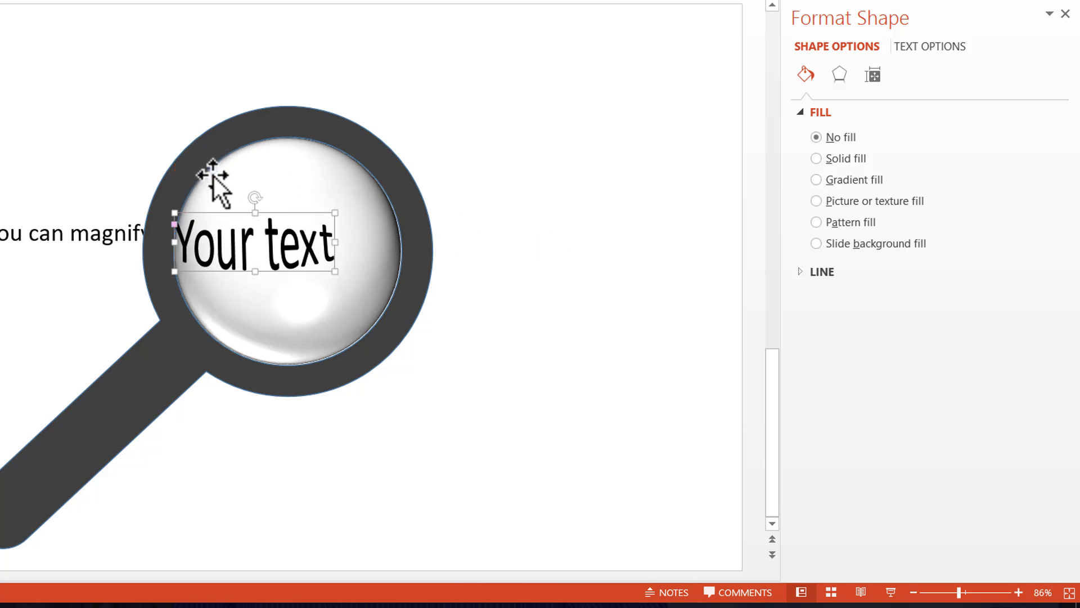
right_click(235, 213)
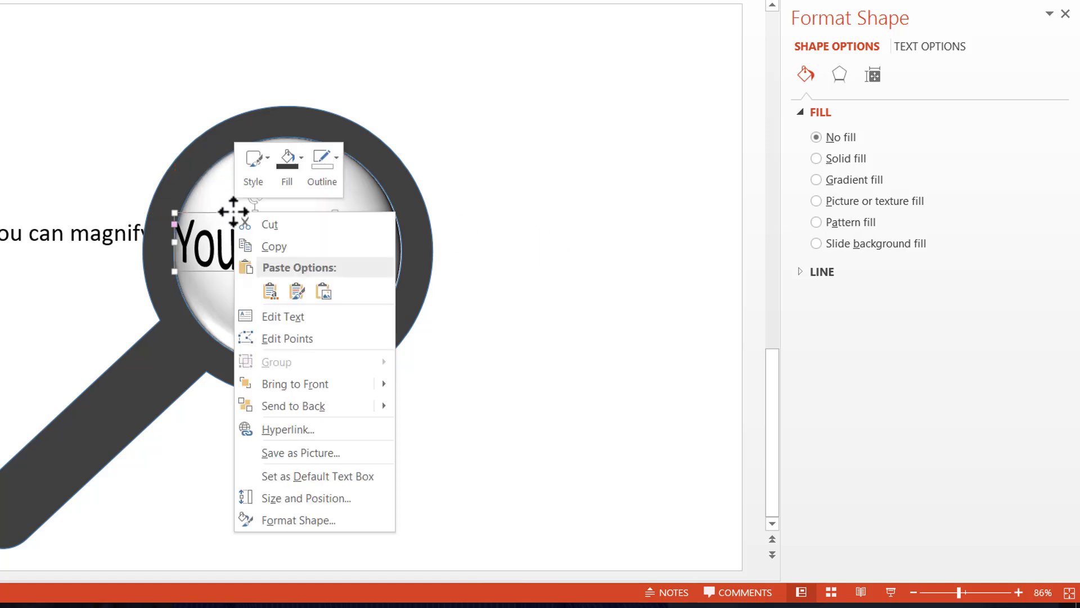
click(294, 405)
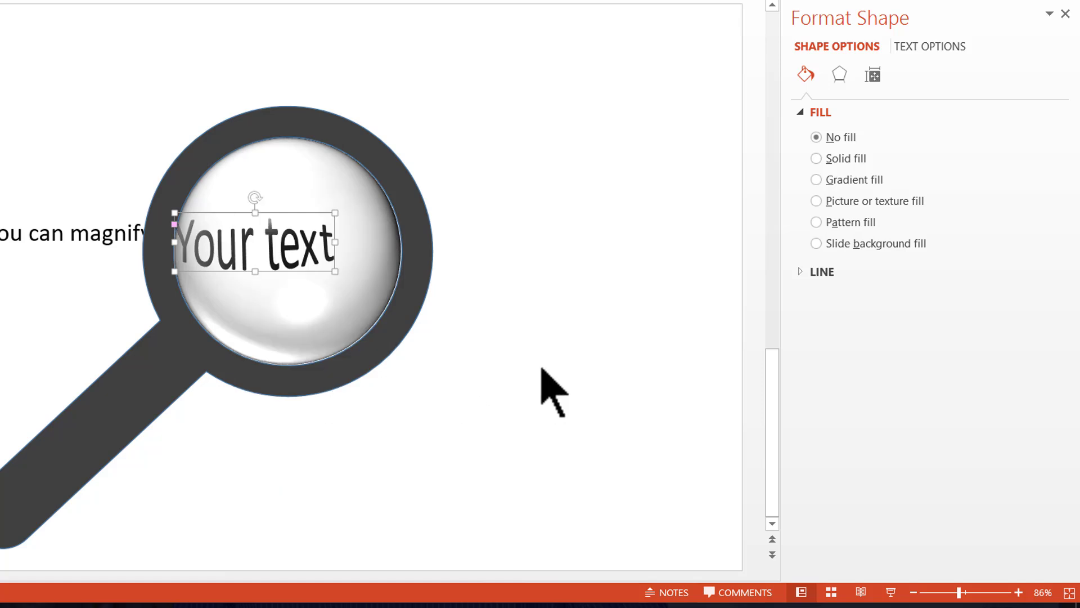
key(ctrl+Left)
key(ctrl+Left)
key(ctrl+Left)
key(ctrl+Up)
key(ctrl+Up)
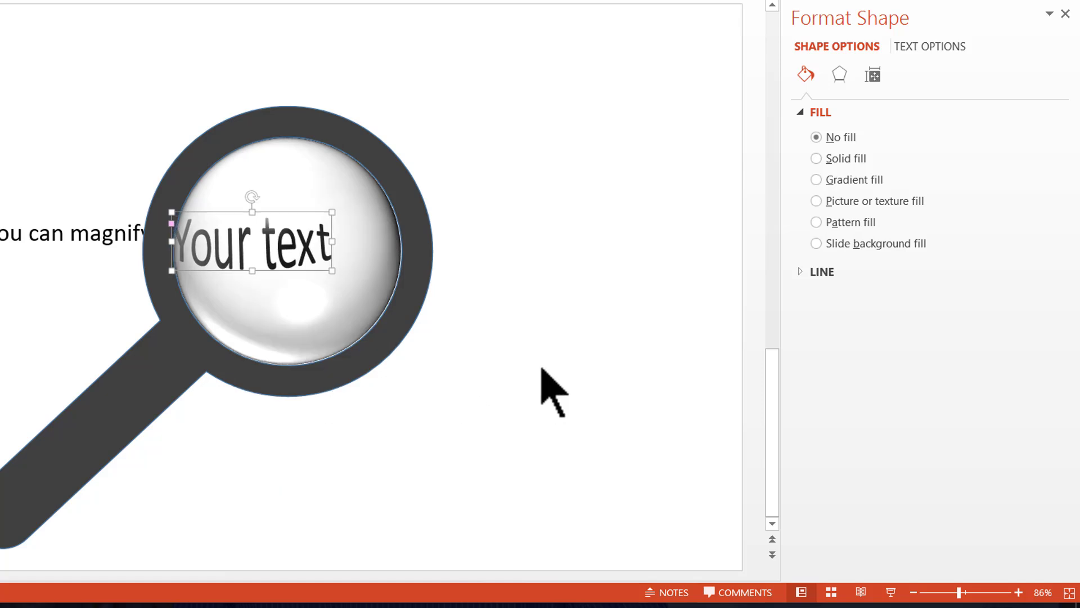